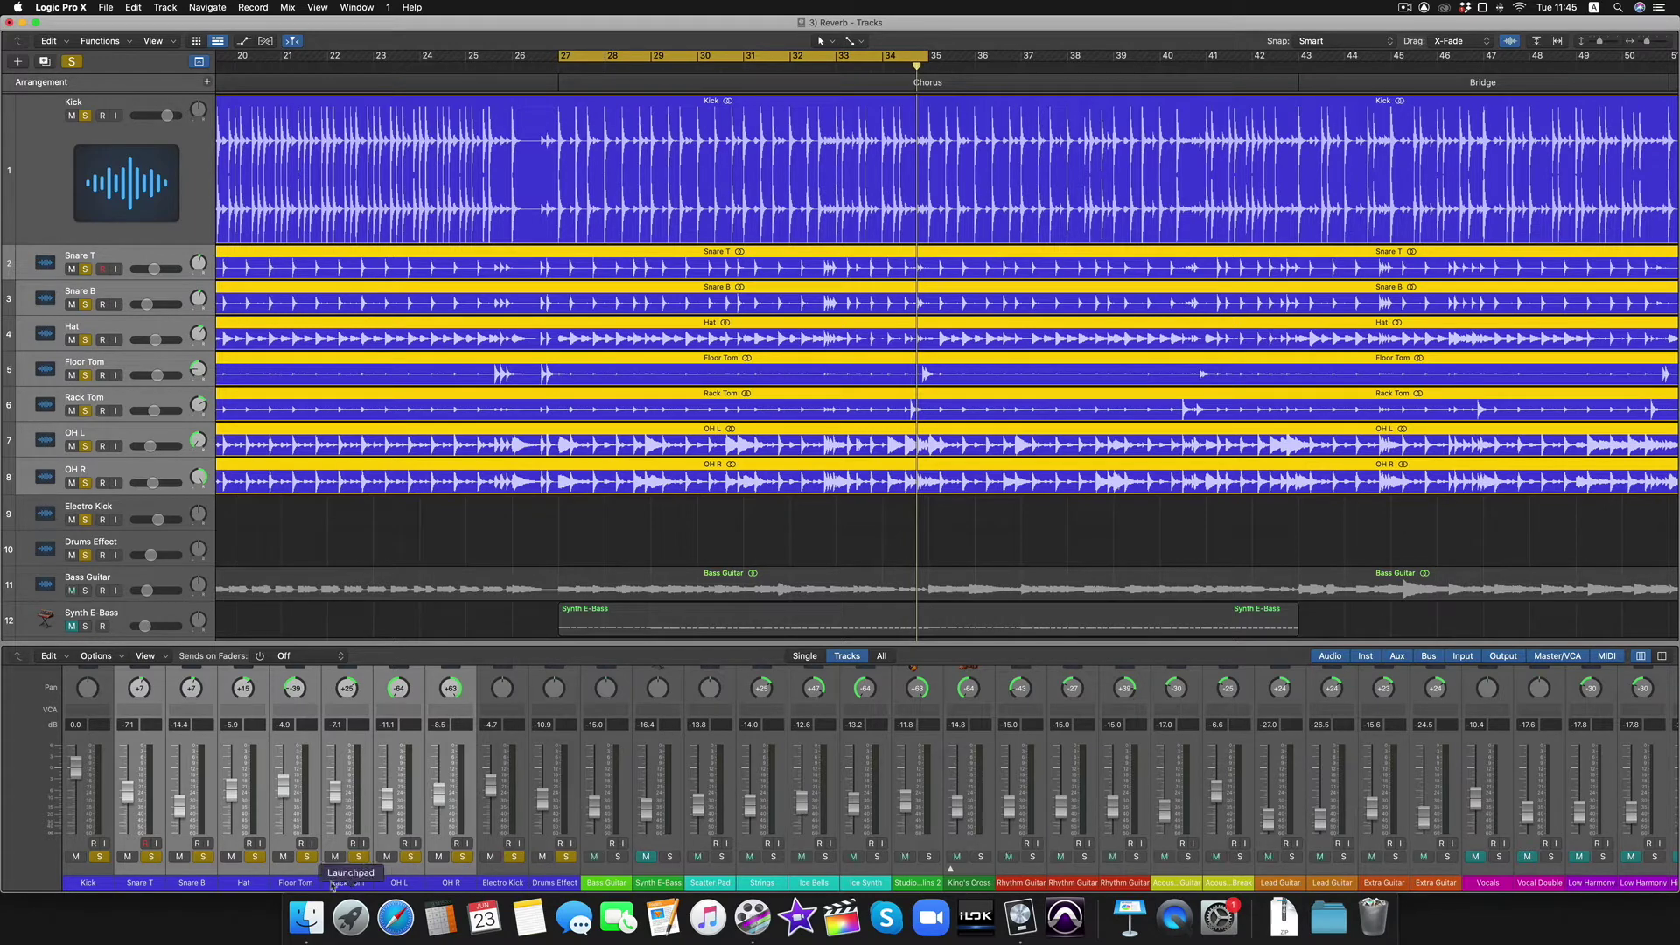
Insert a Space Designer reverb on the Snare T channel's Audio FX slot.
scroll(234, 722, up, 5)
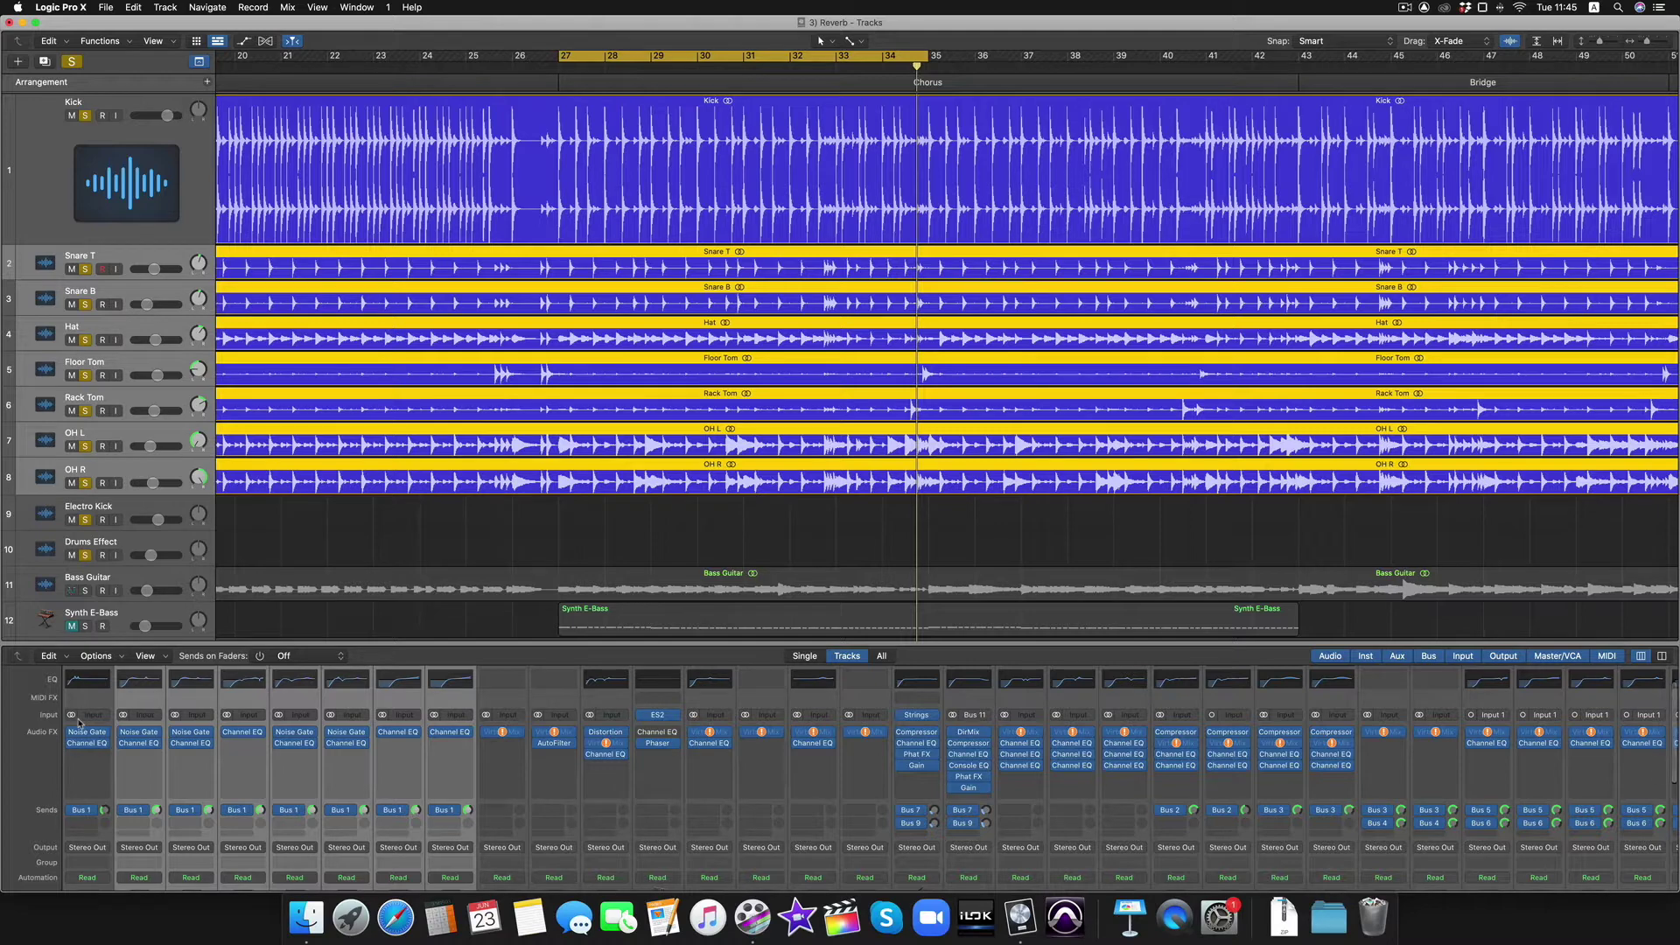
drag(79, 721, 83, 783)
drag(79, 714, 82, 717)
scroll(171, 769, down, 5)
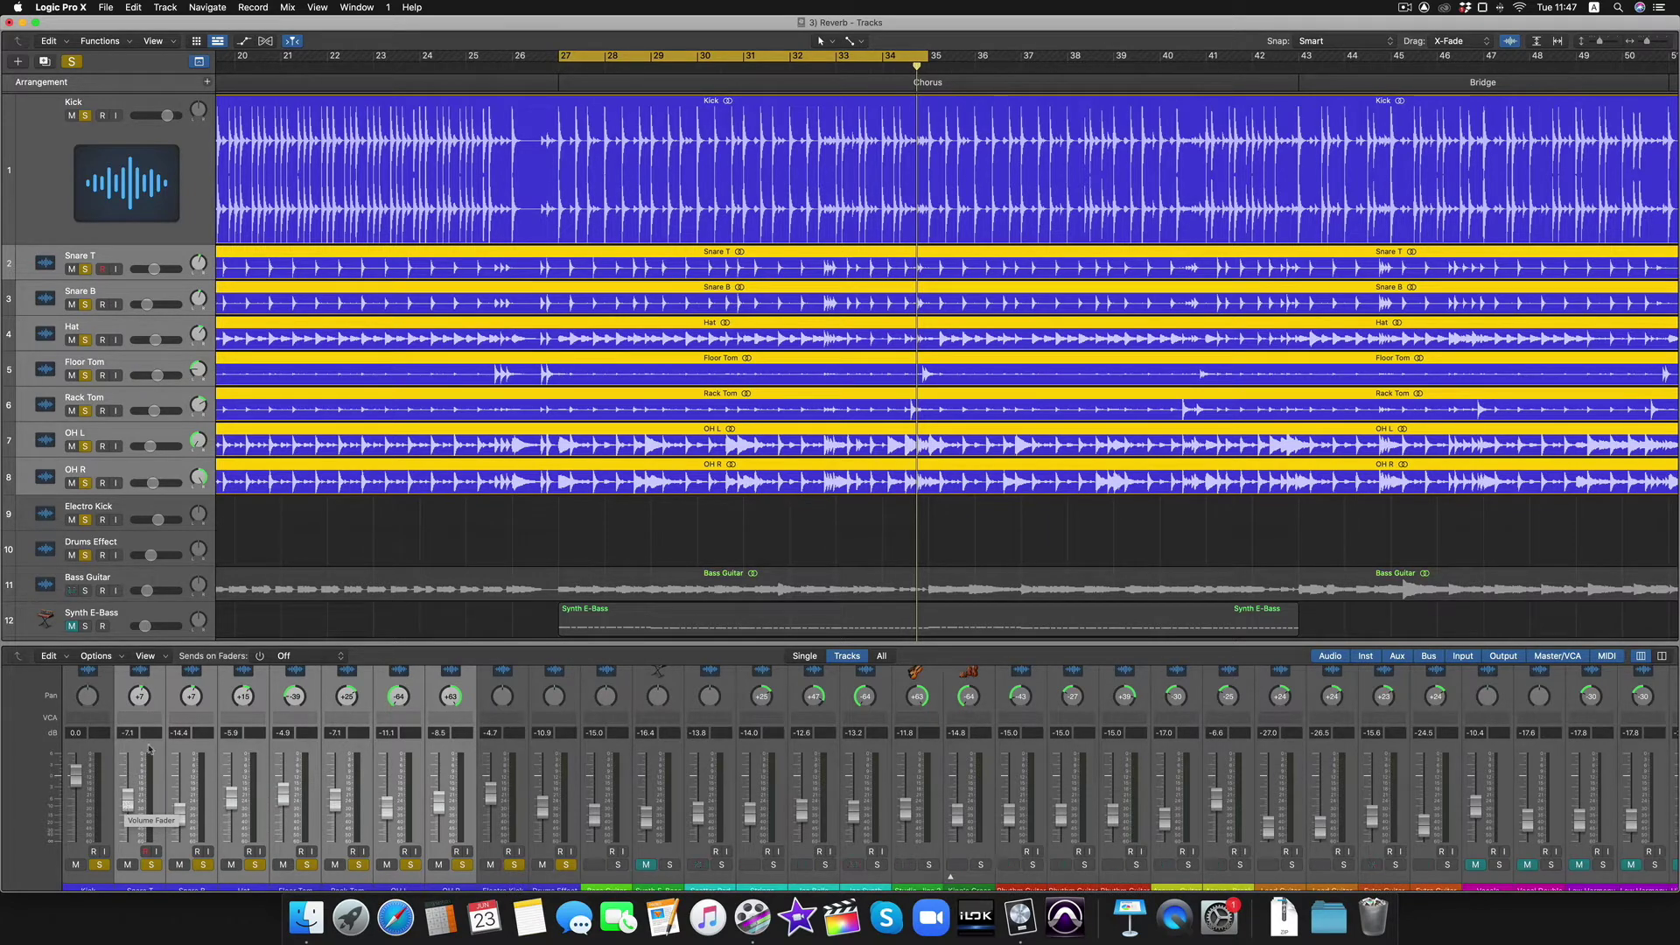
scroll(228, 730, up, 5)
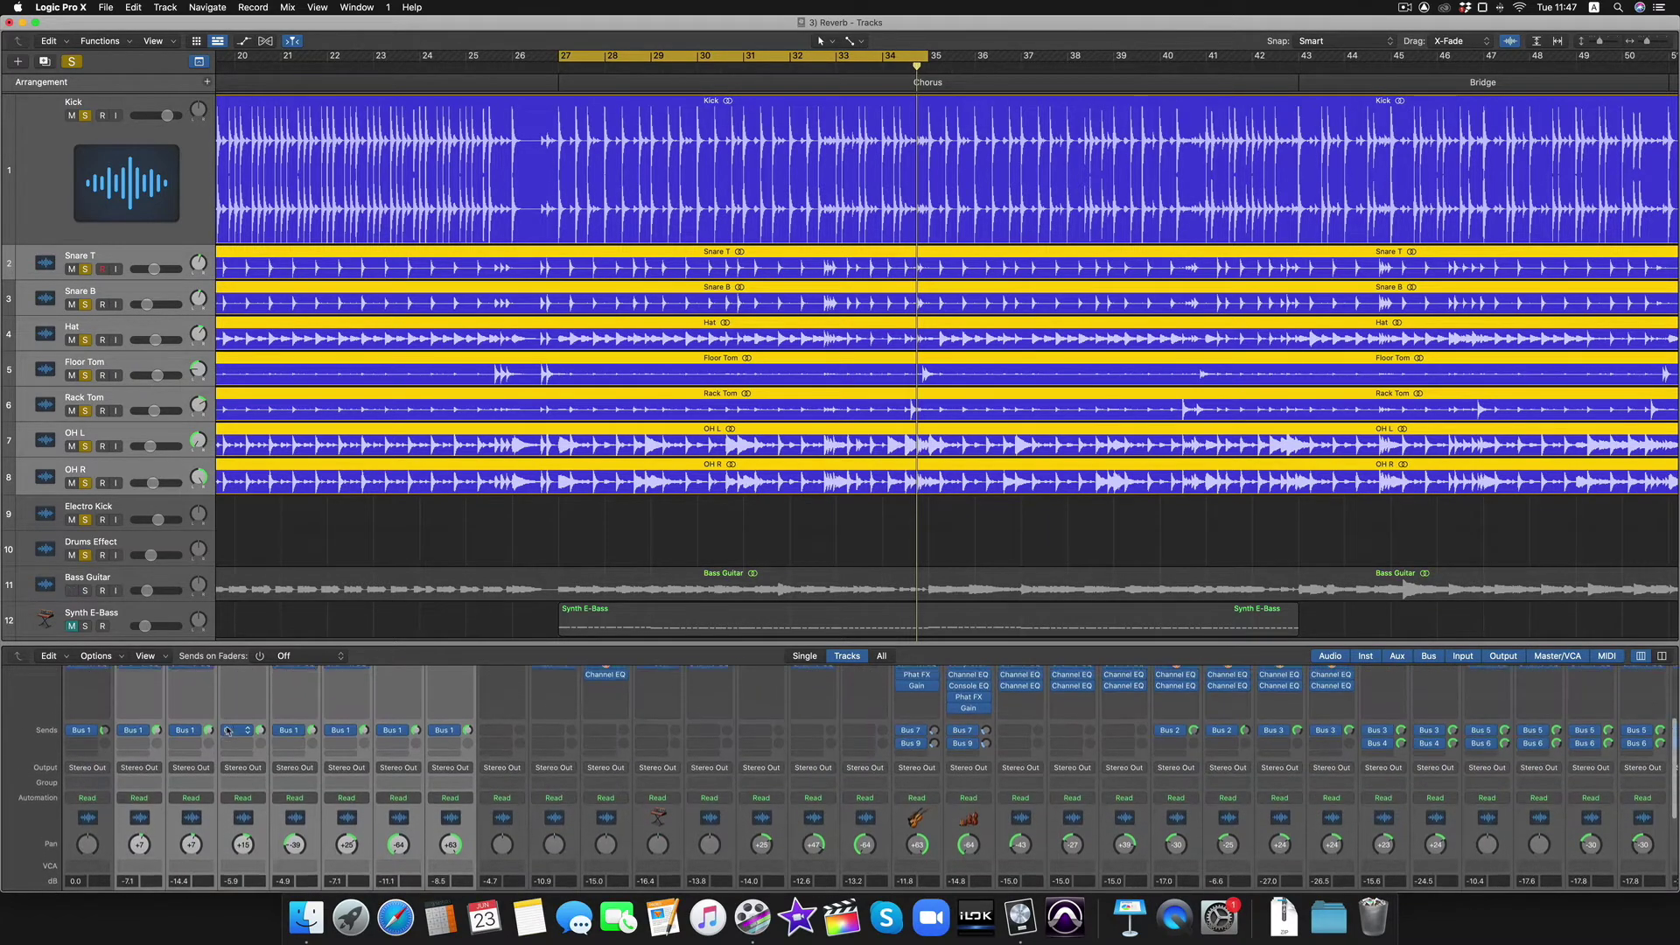
scroll(228, 731, up, 2)
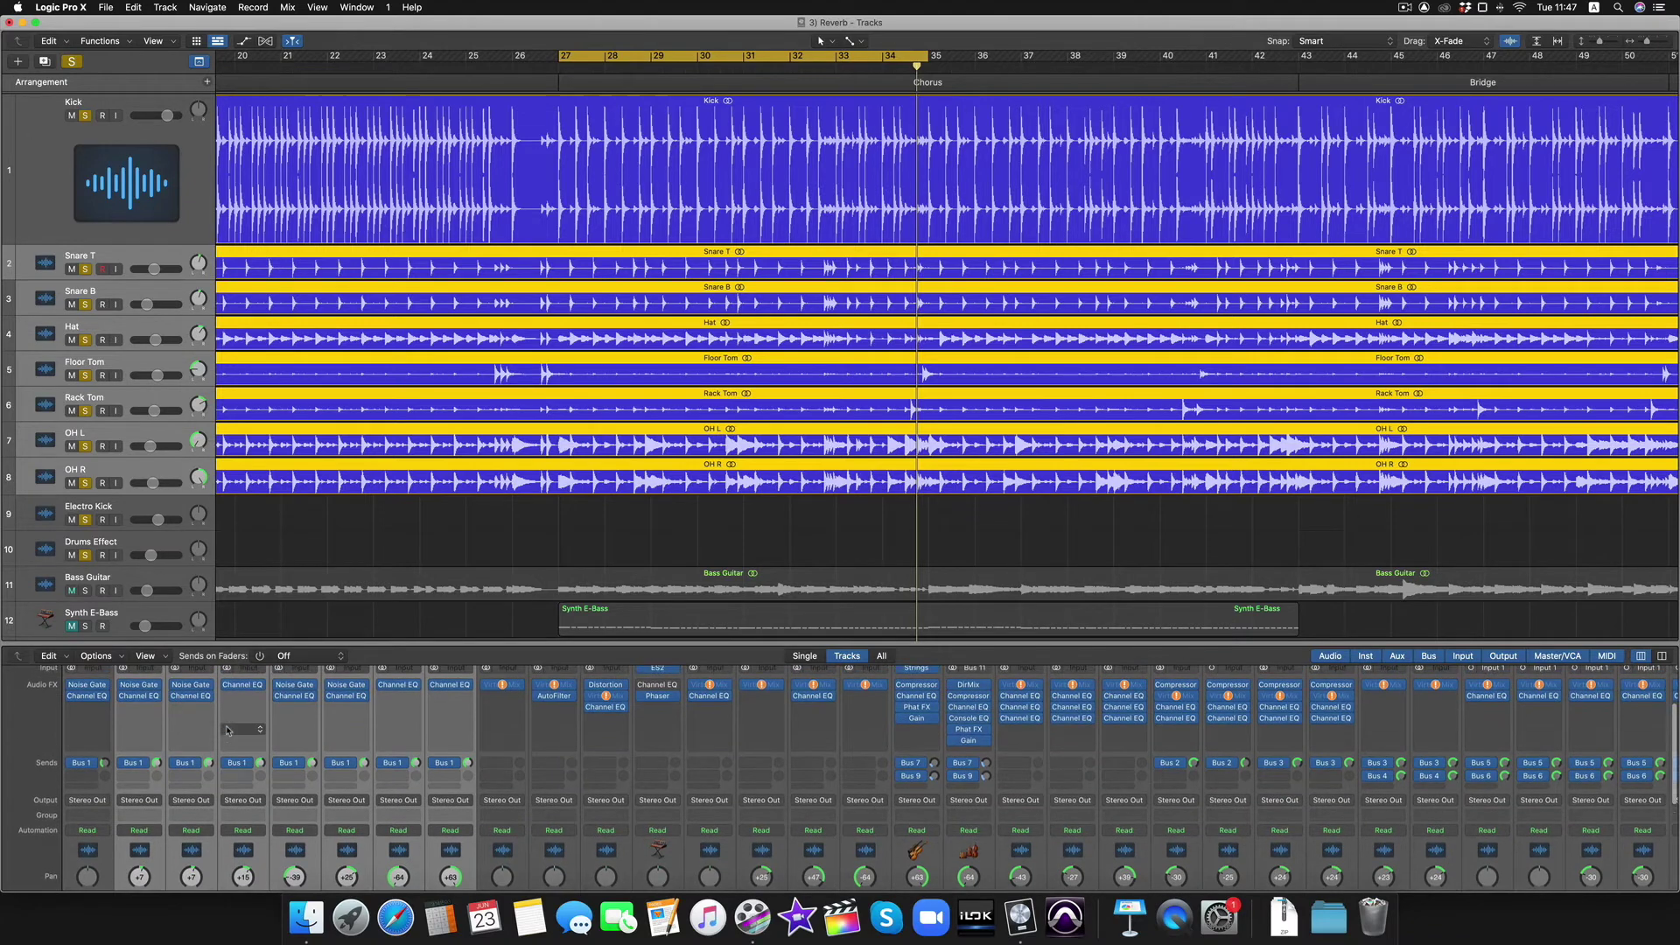
click(140, 711)
mouse_move(144, 759)
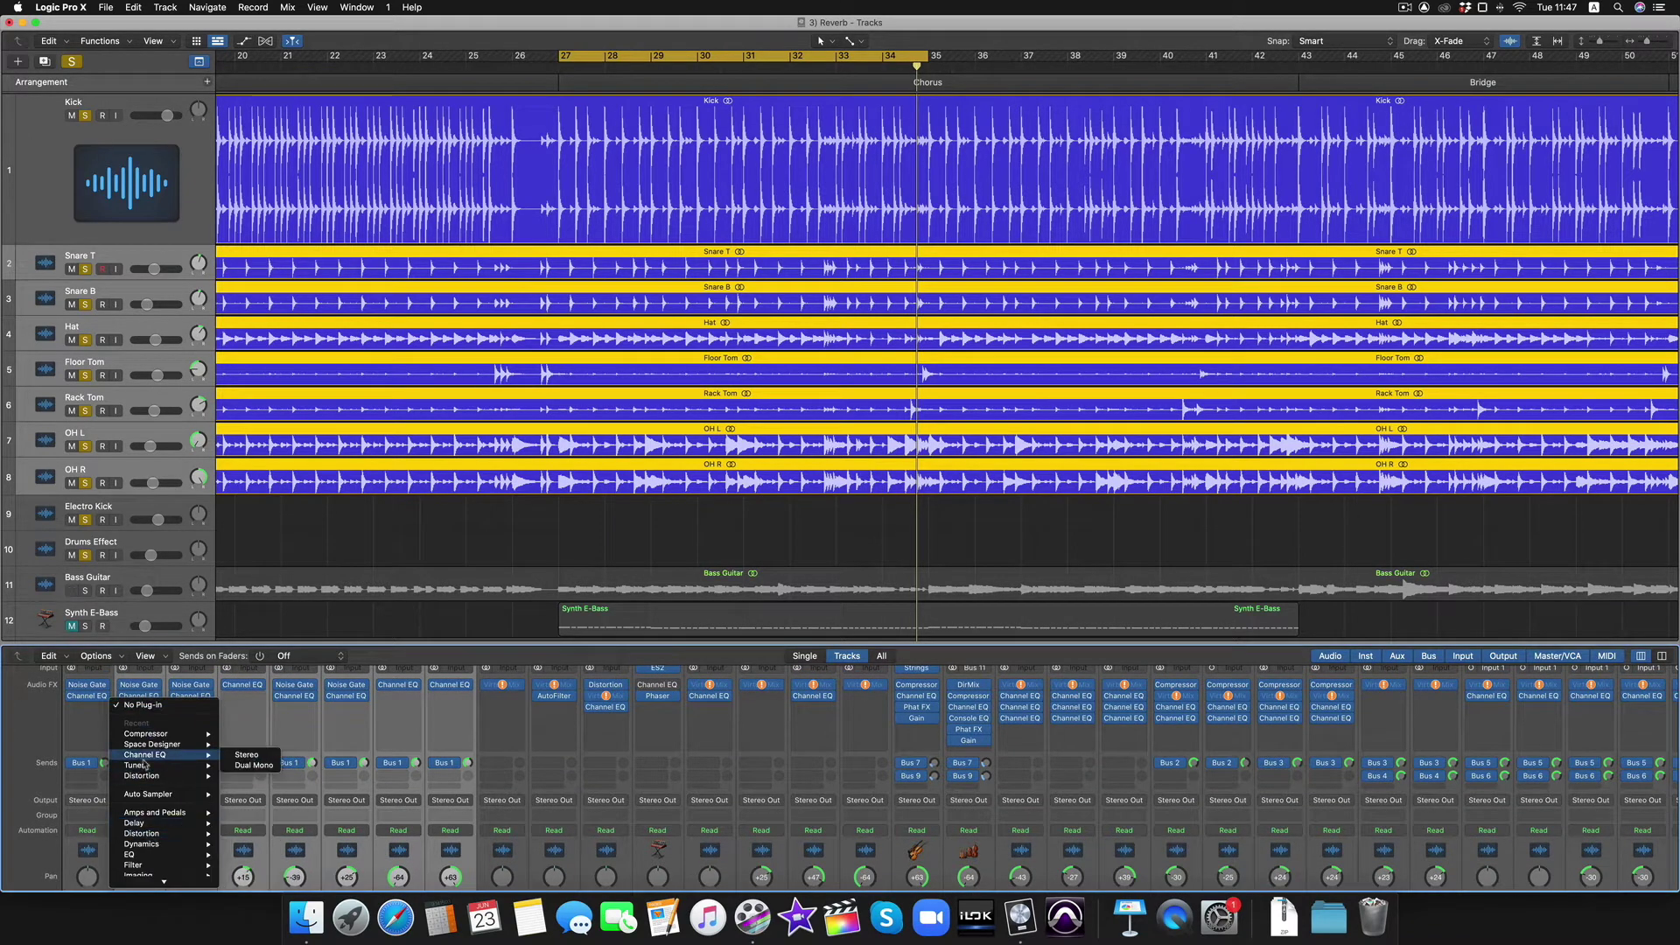
click(253, 711)
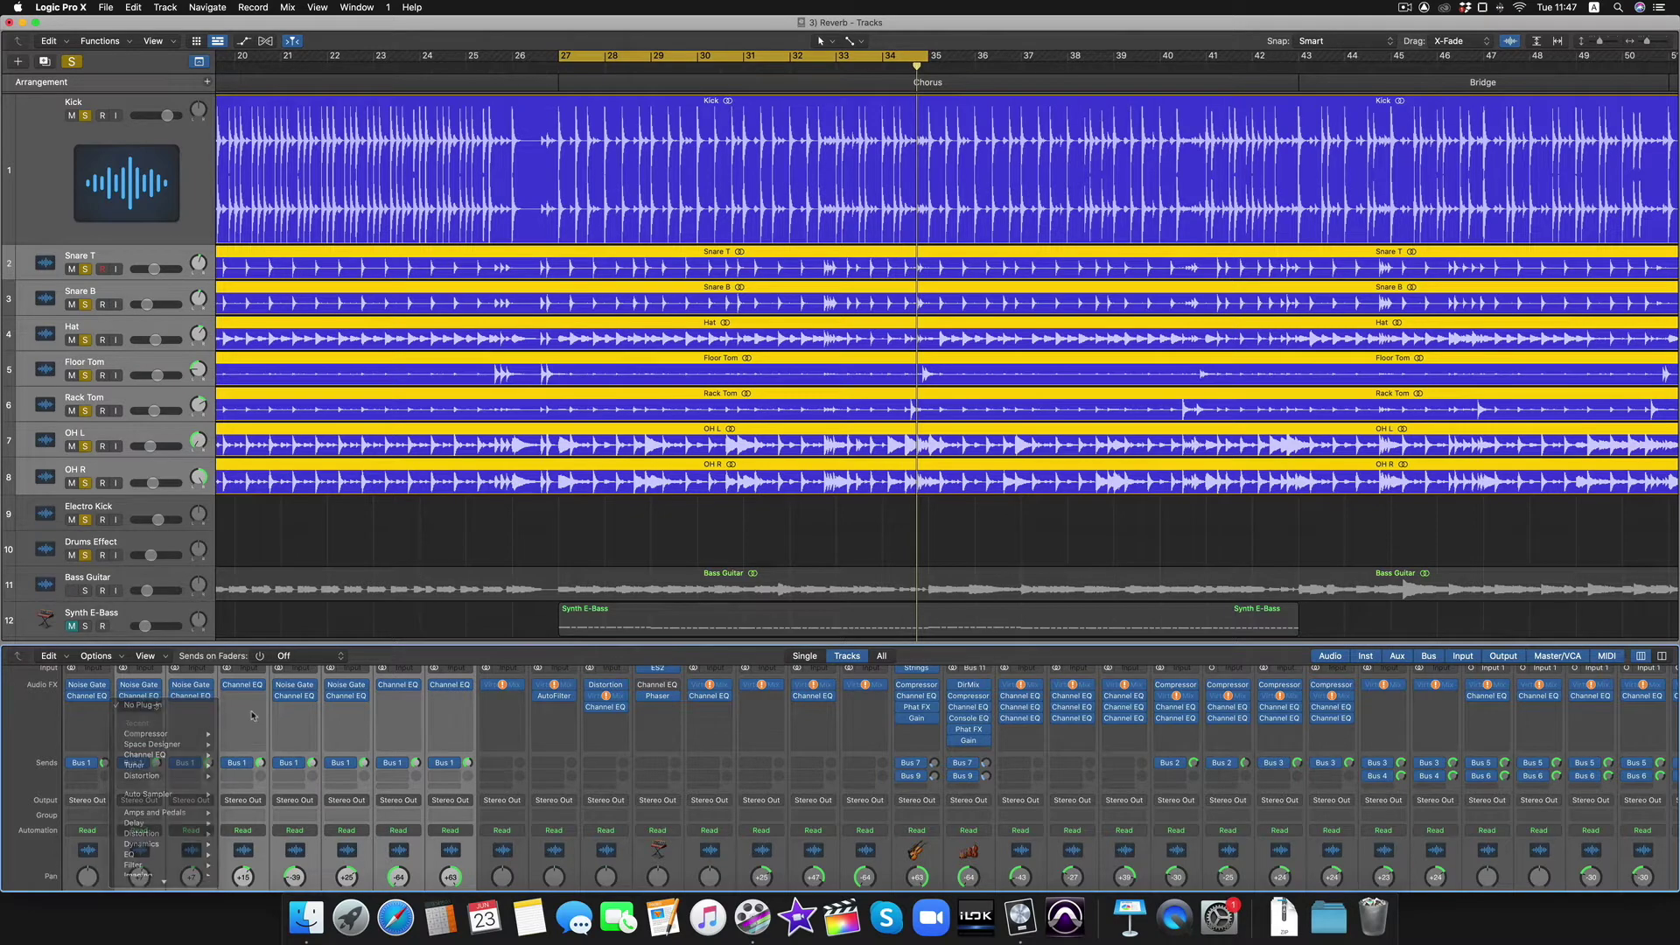
click(254, 710)
click(192, 733)
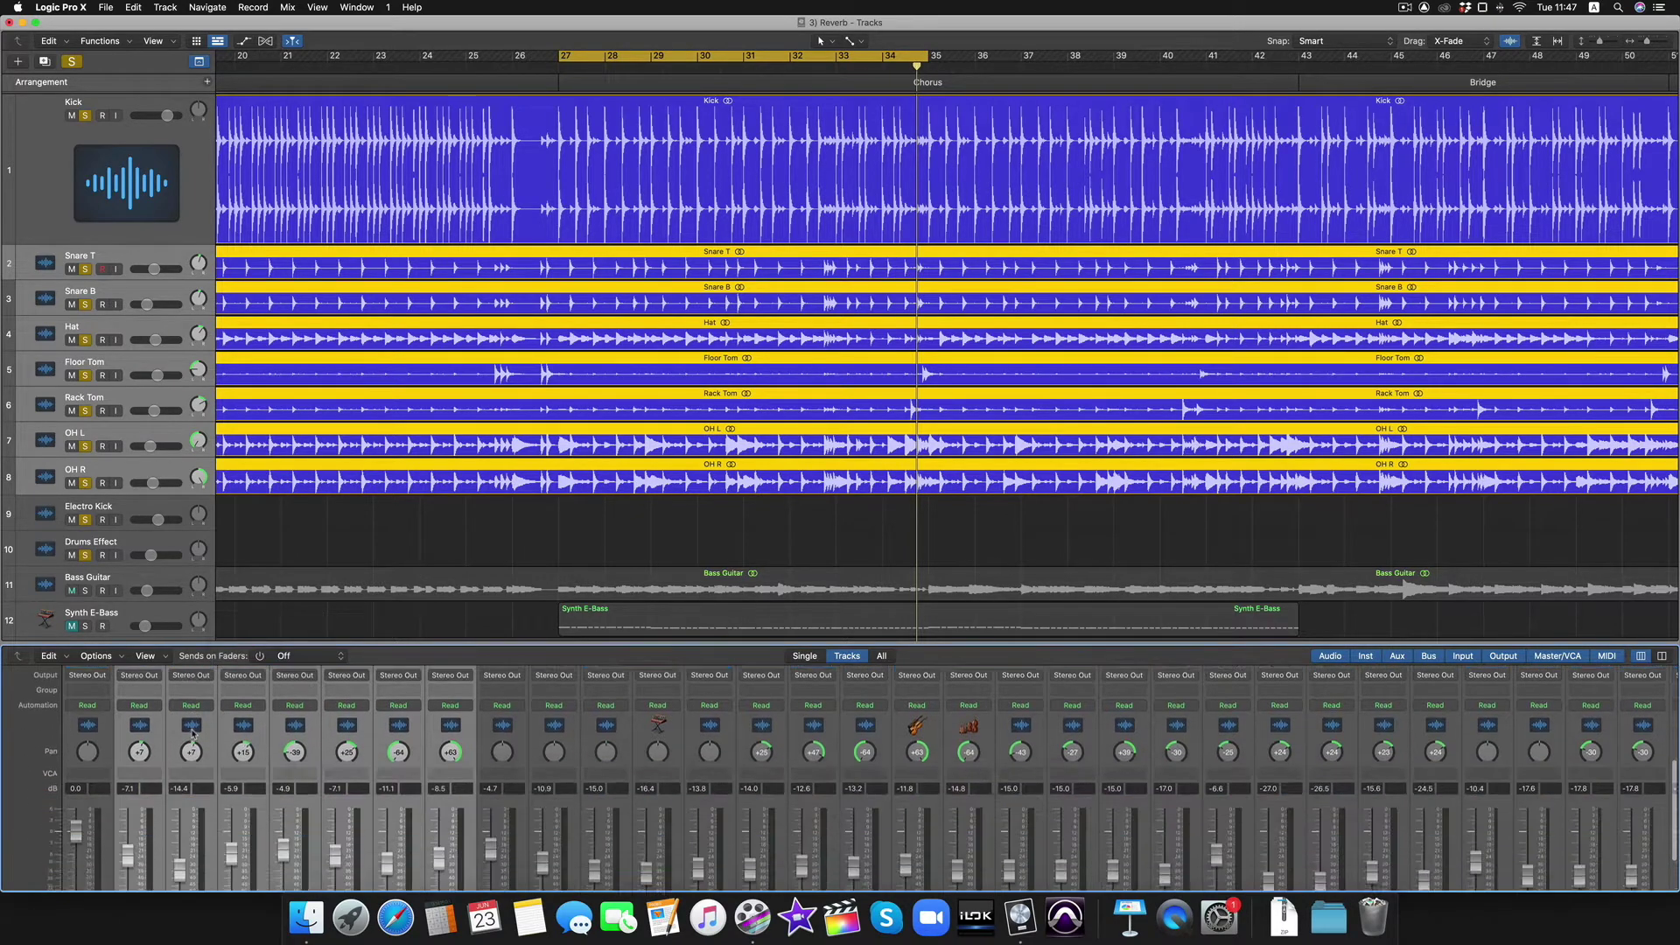
Play the song and lower Space Designer's Wet level to -27 dB.
scroll(195, 787, down, 5)
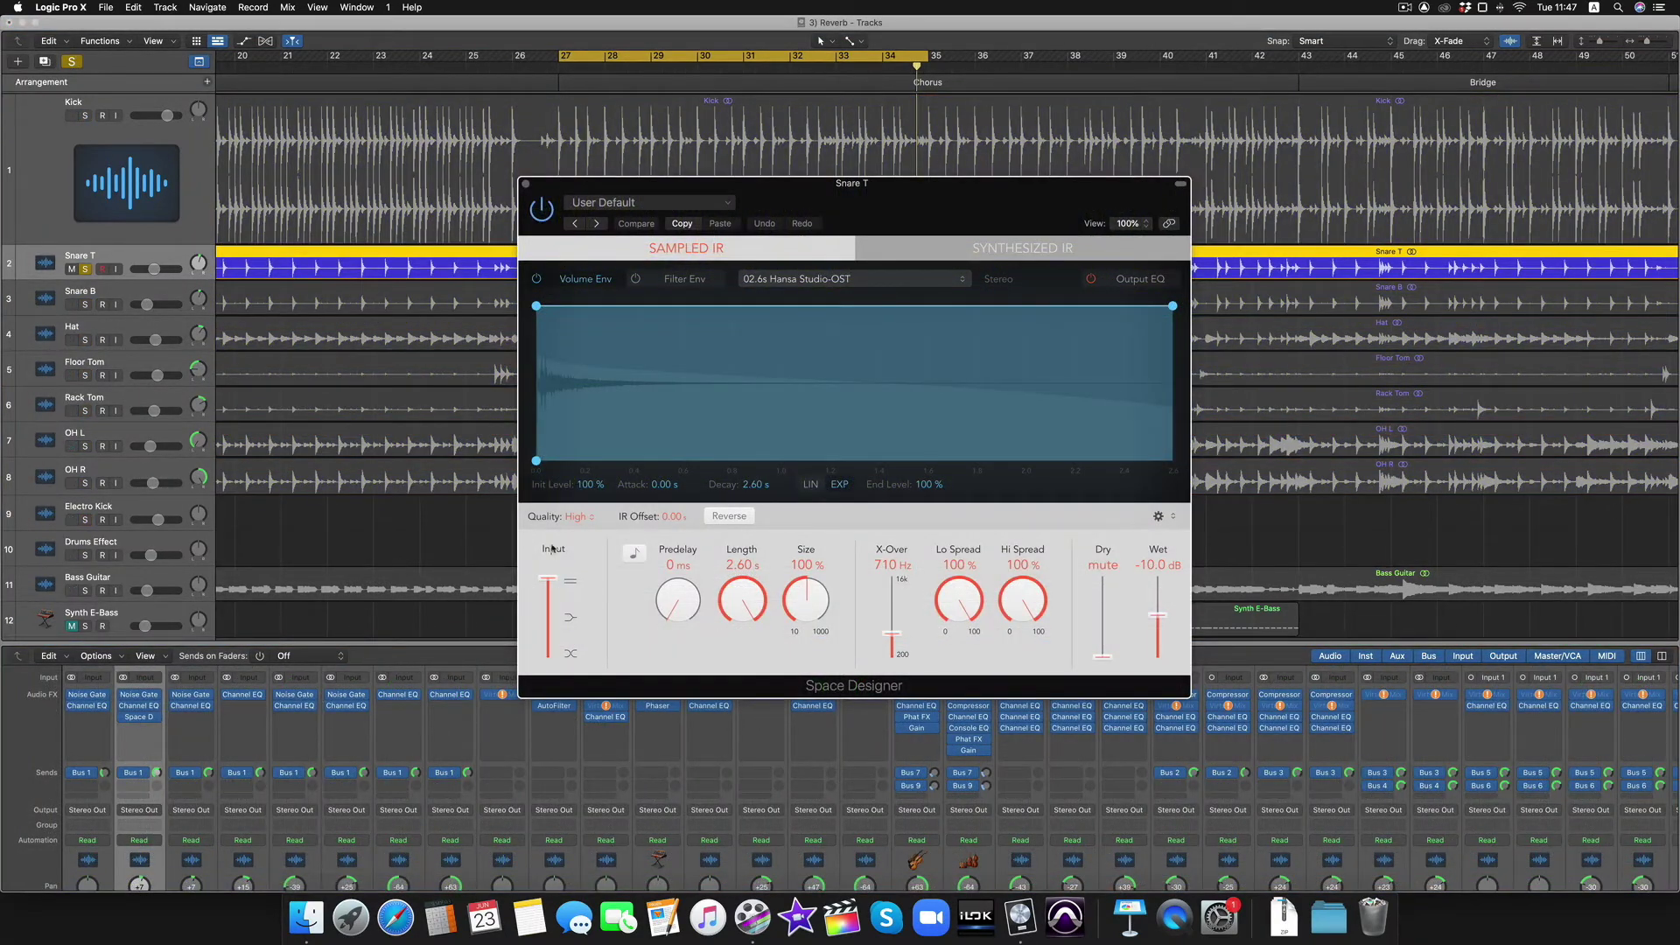
key(space)
drag(1158, 617, 1156, 639)
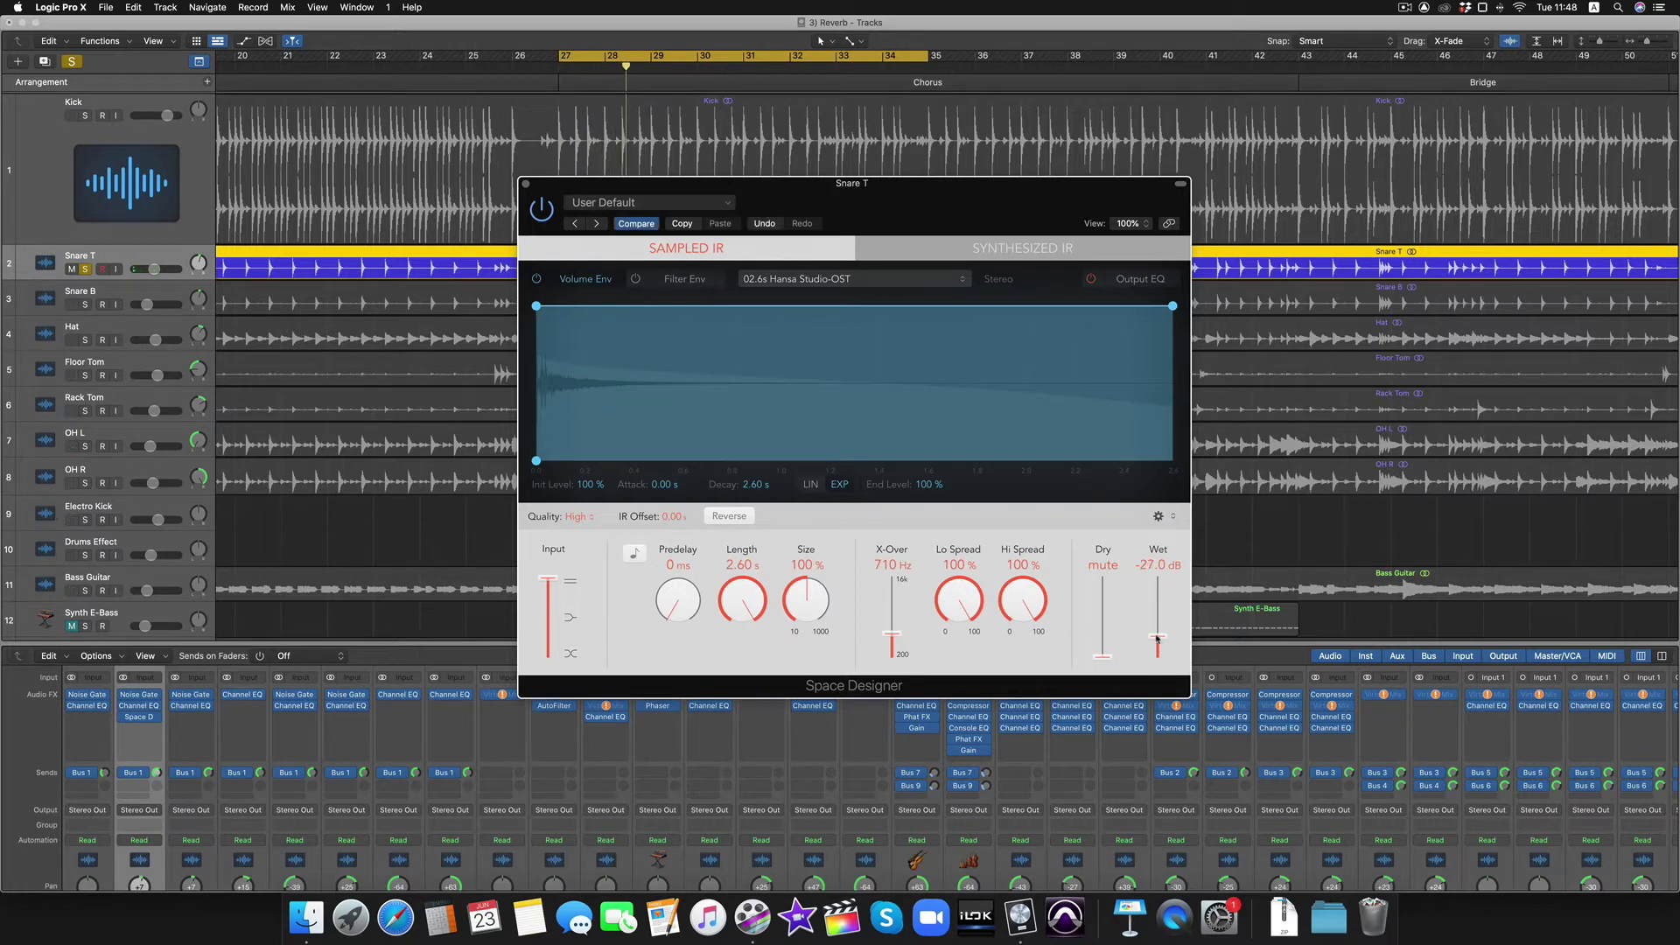
While the song plays, adjust the Snare T volume fader to -2.3 dB.
scroll(630, 766, down, 5)
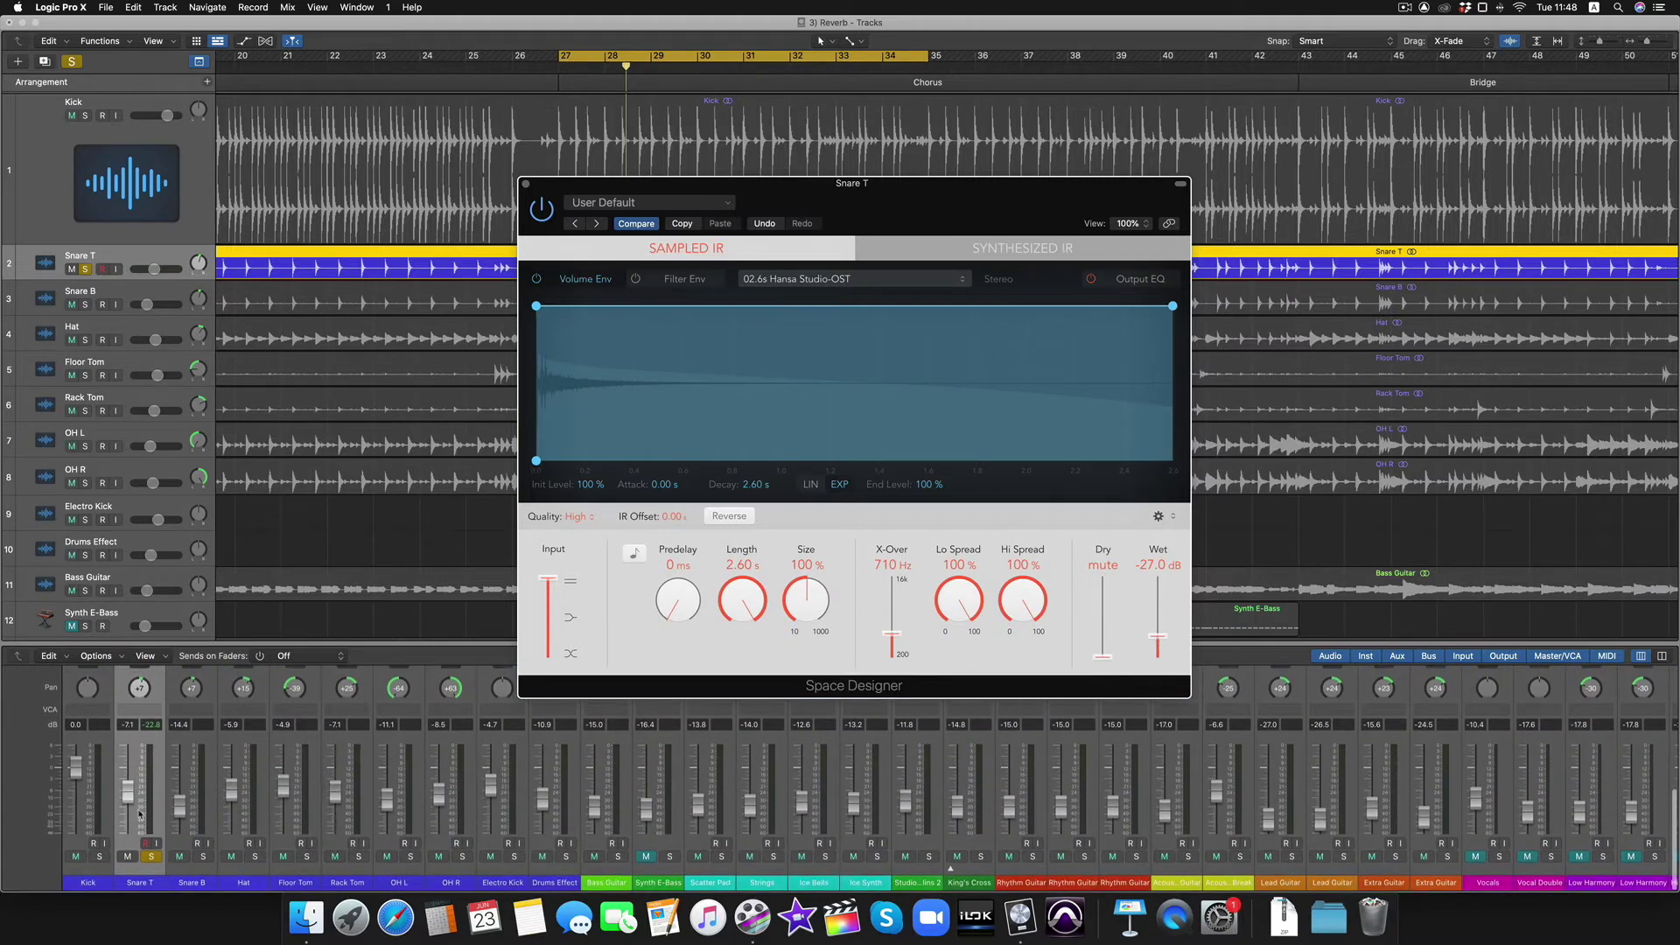
drag(128, 785, 127, 781)
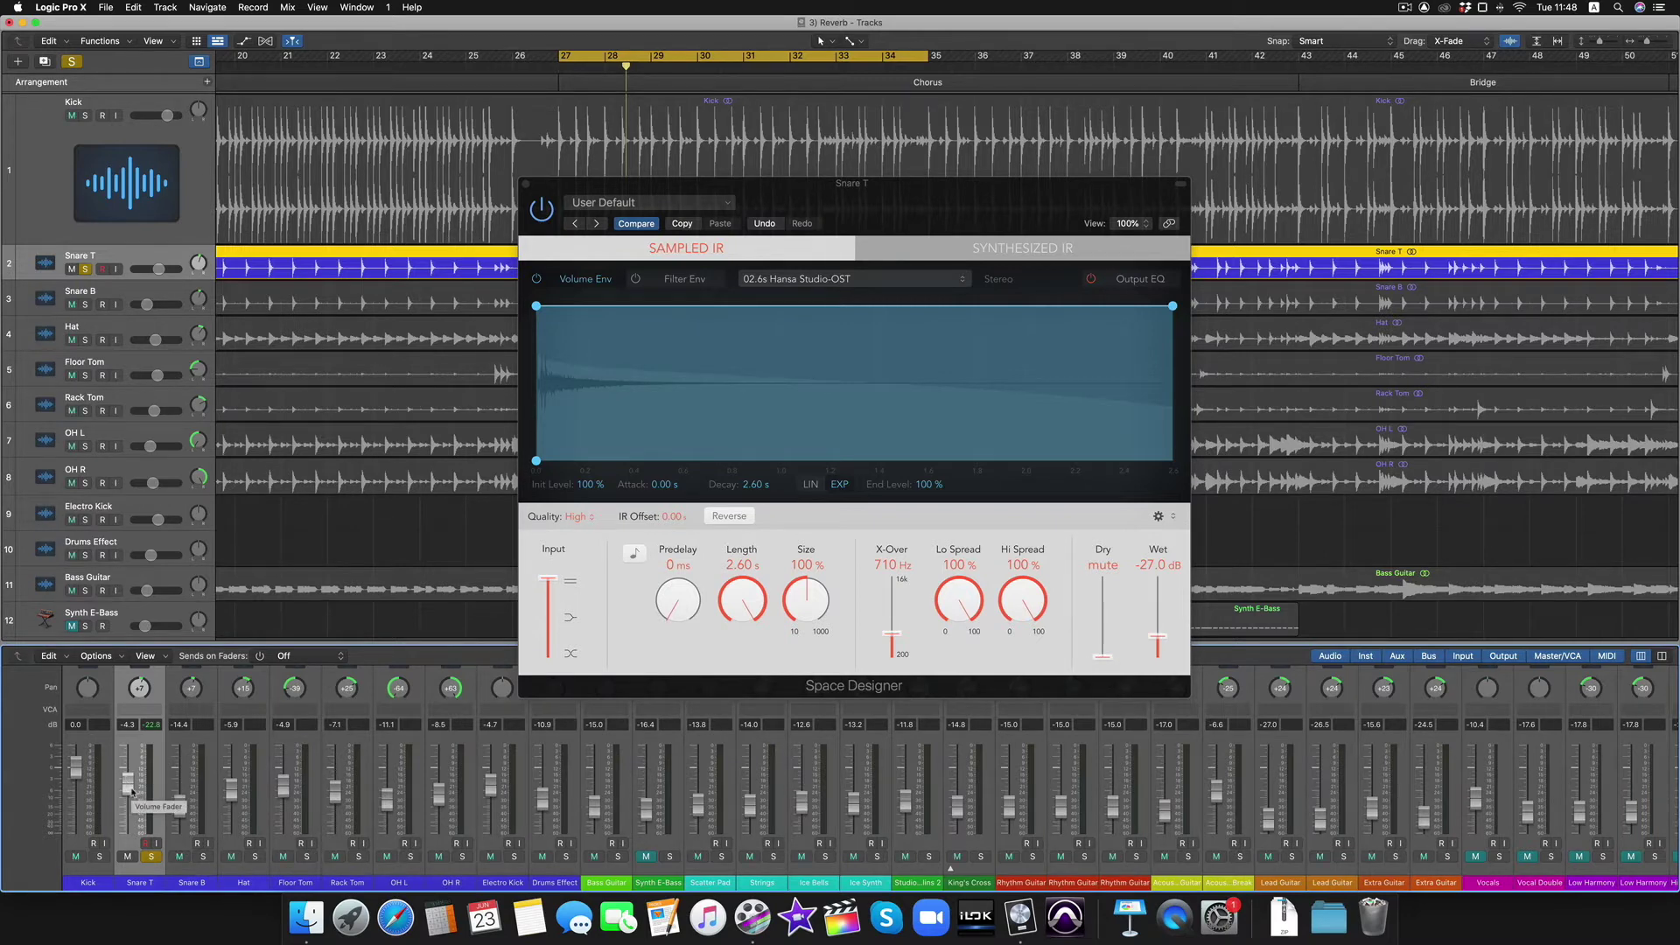
key(space)
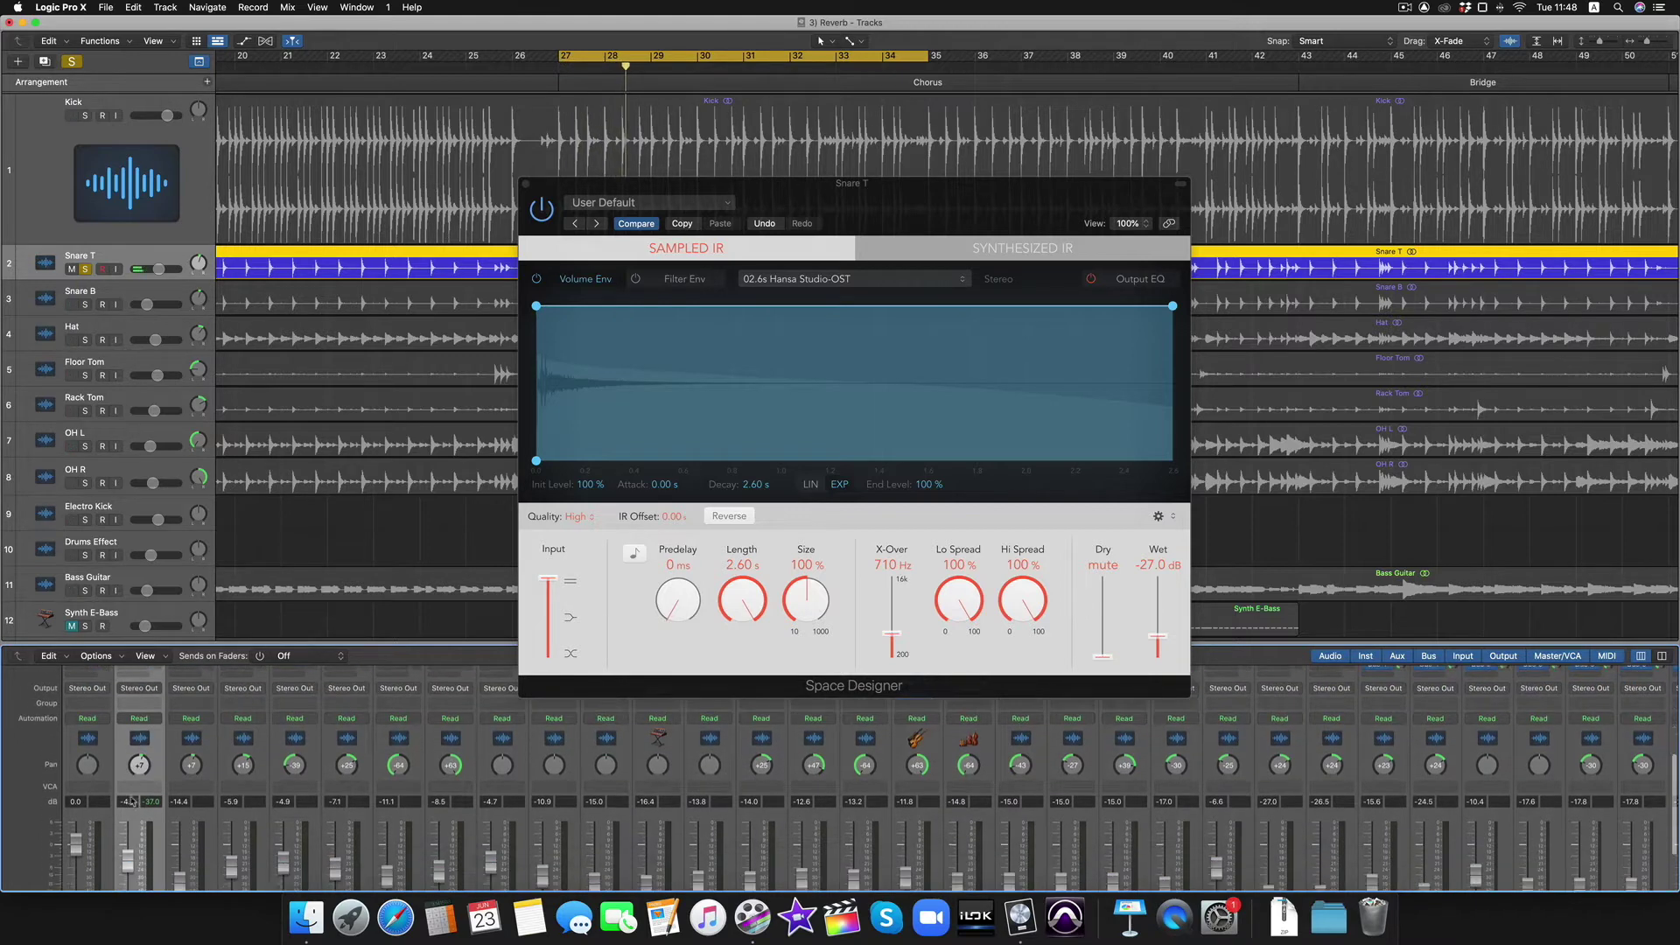
mouse_move(128, 786)
mouse_down()
mouse_move(131, 828)
mouse_move(133, 752)
mouse_move(122, 763)
mouse_up()
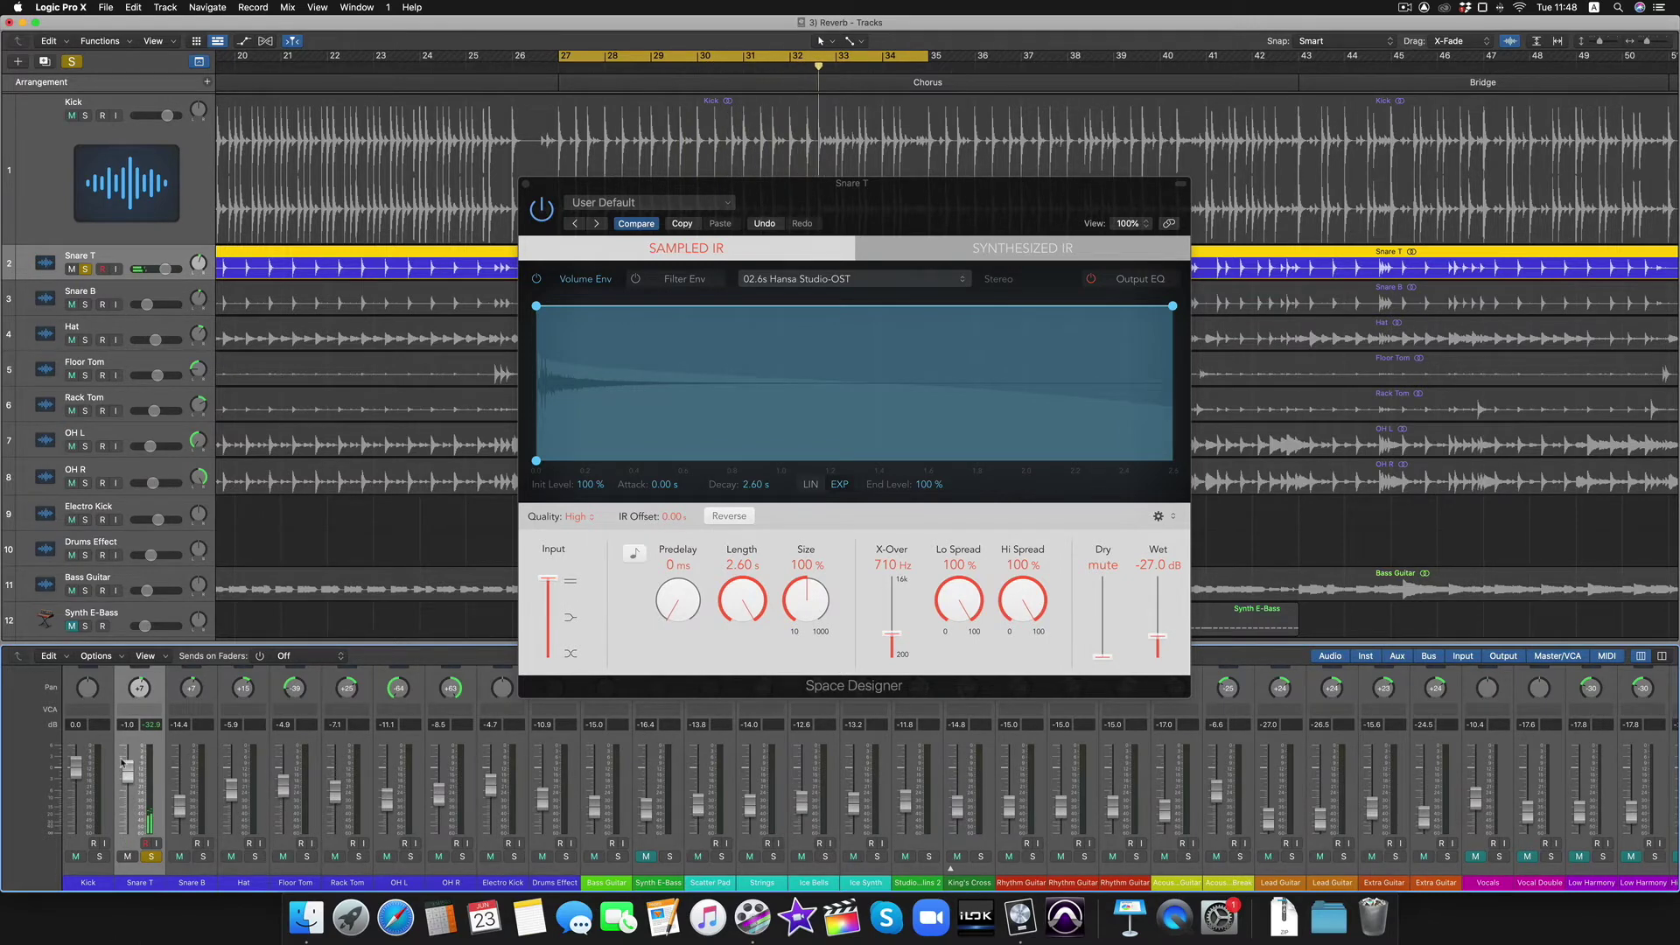
drag(123, 762, 134, 776)
drag(133, 776, 135, 773)
scroll(138, 725, up, 5)
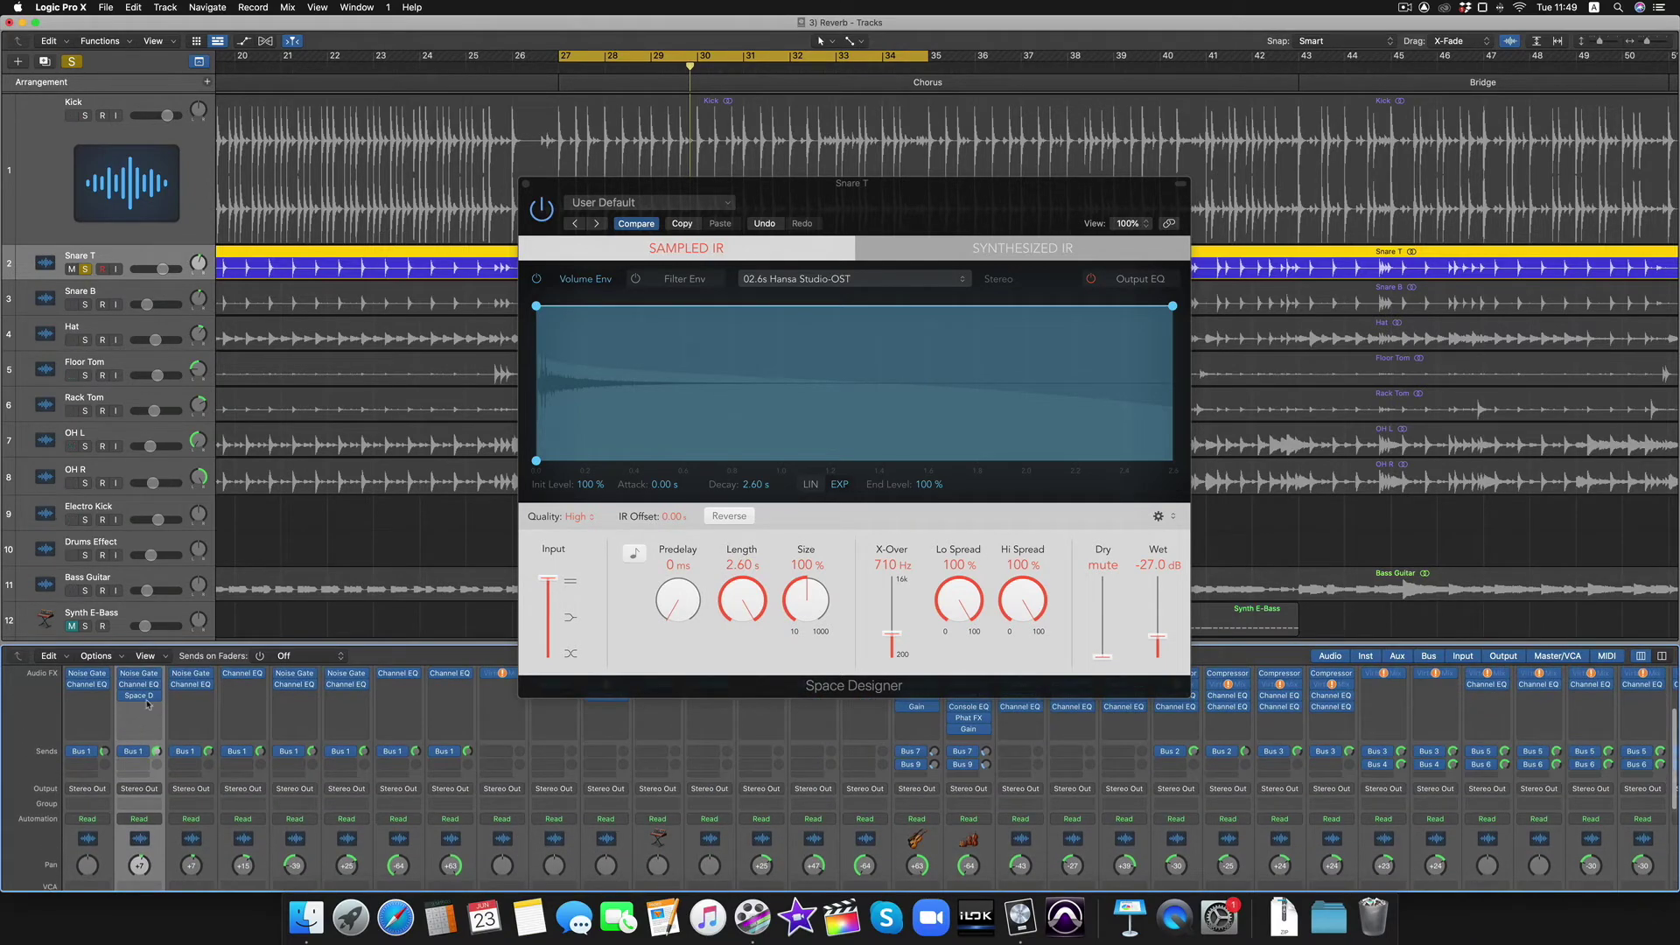
Set Snare T's Space Designer slot to No Plug-in, leaving Noise Gate and Channel EQ.
mouse_move(156, 699)
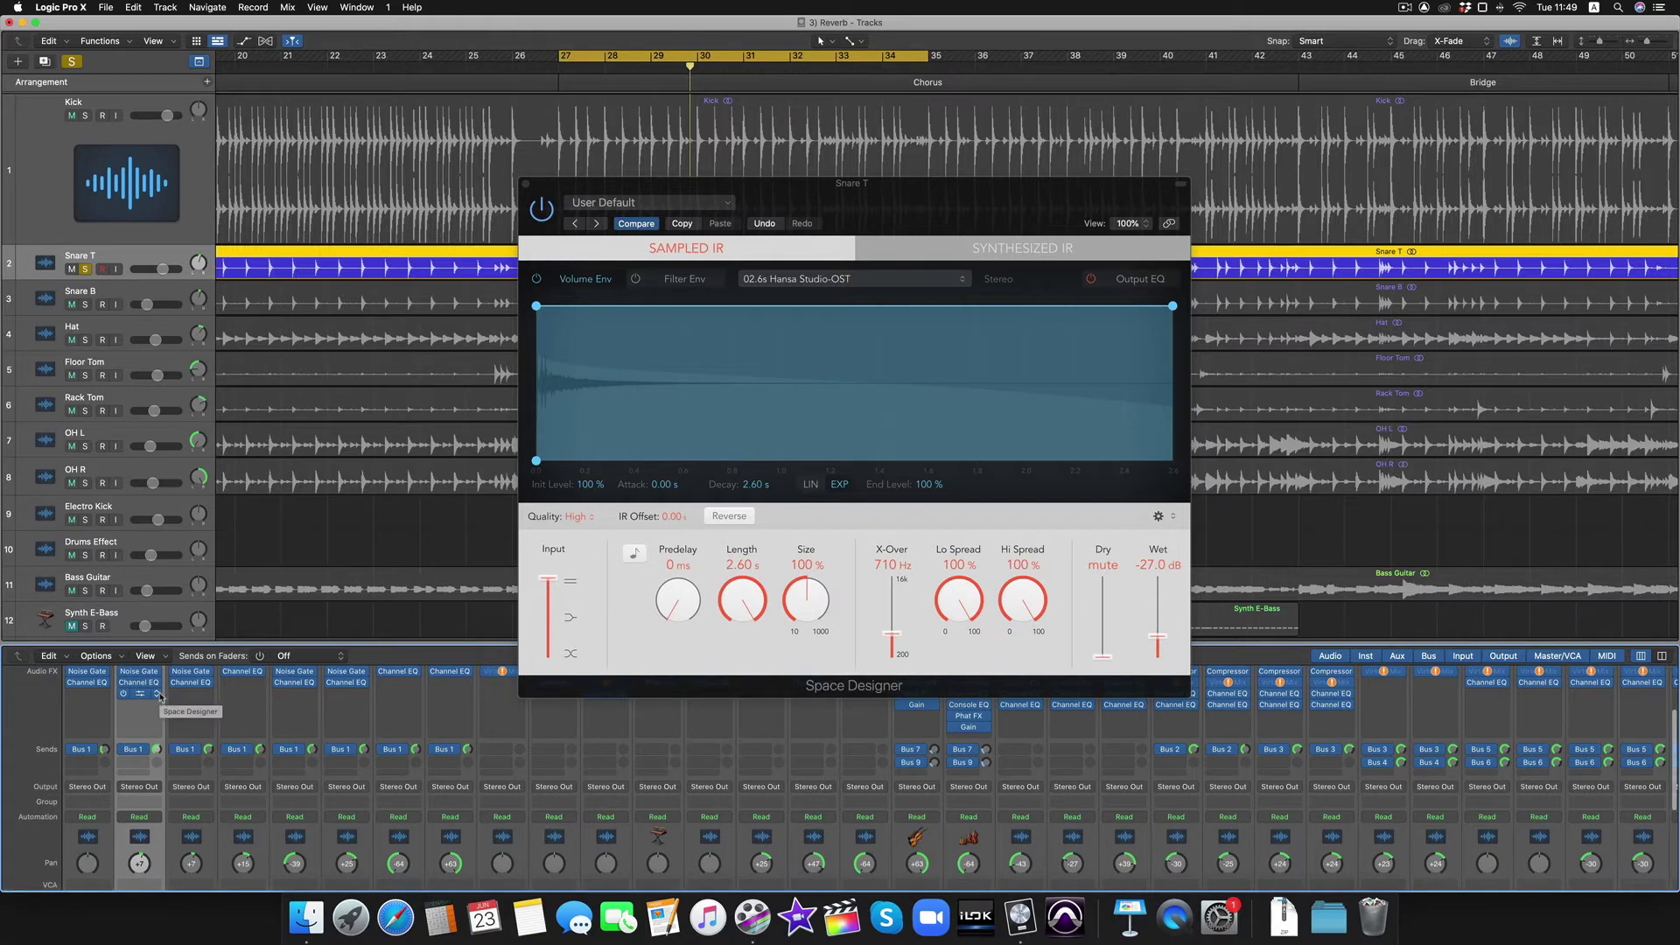
click(159, 696)
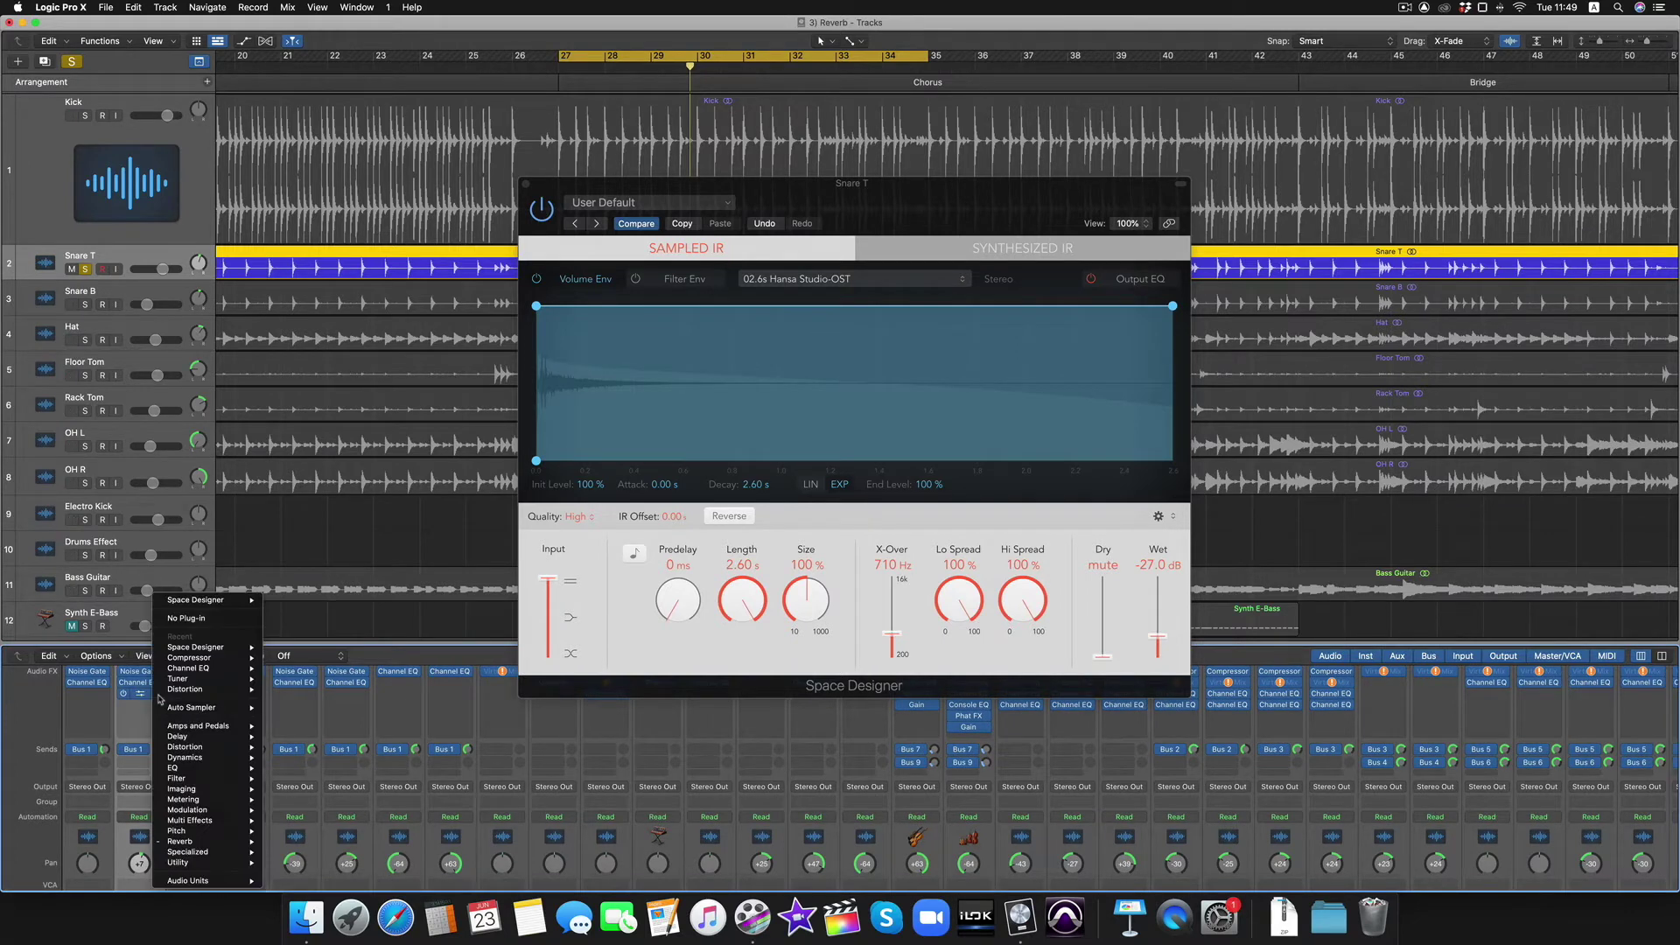
click(202, 619)
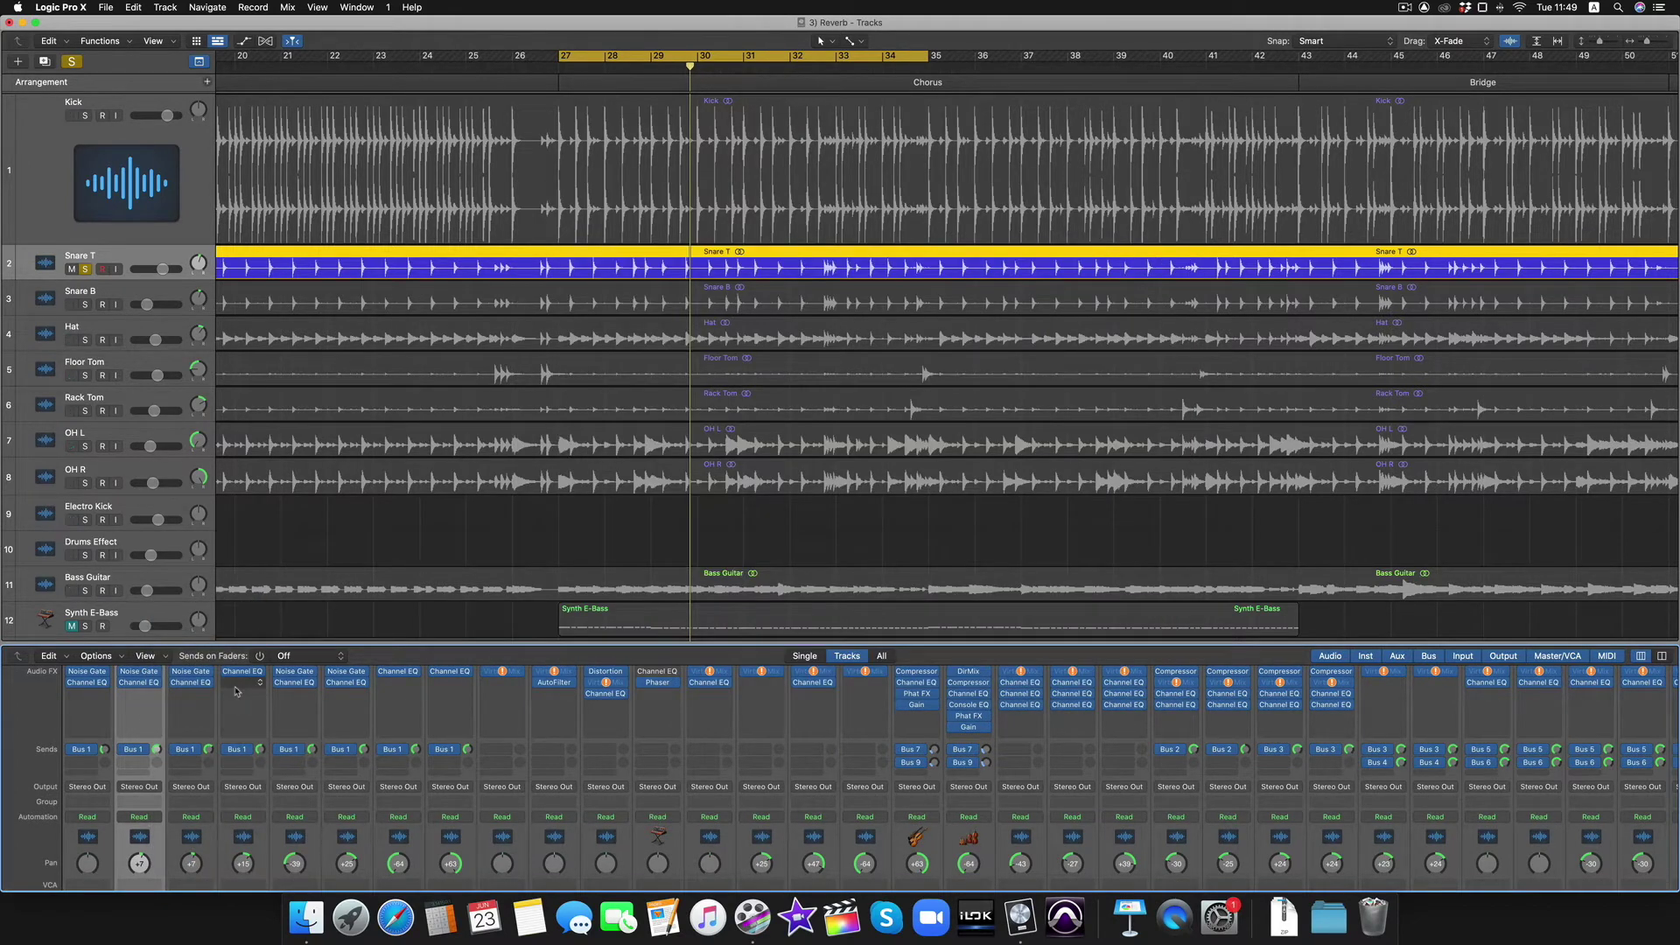
scroll(298, 759, down, 3)
scroll(351, 811, down, 5)
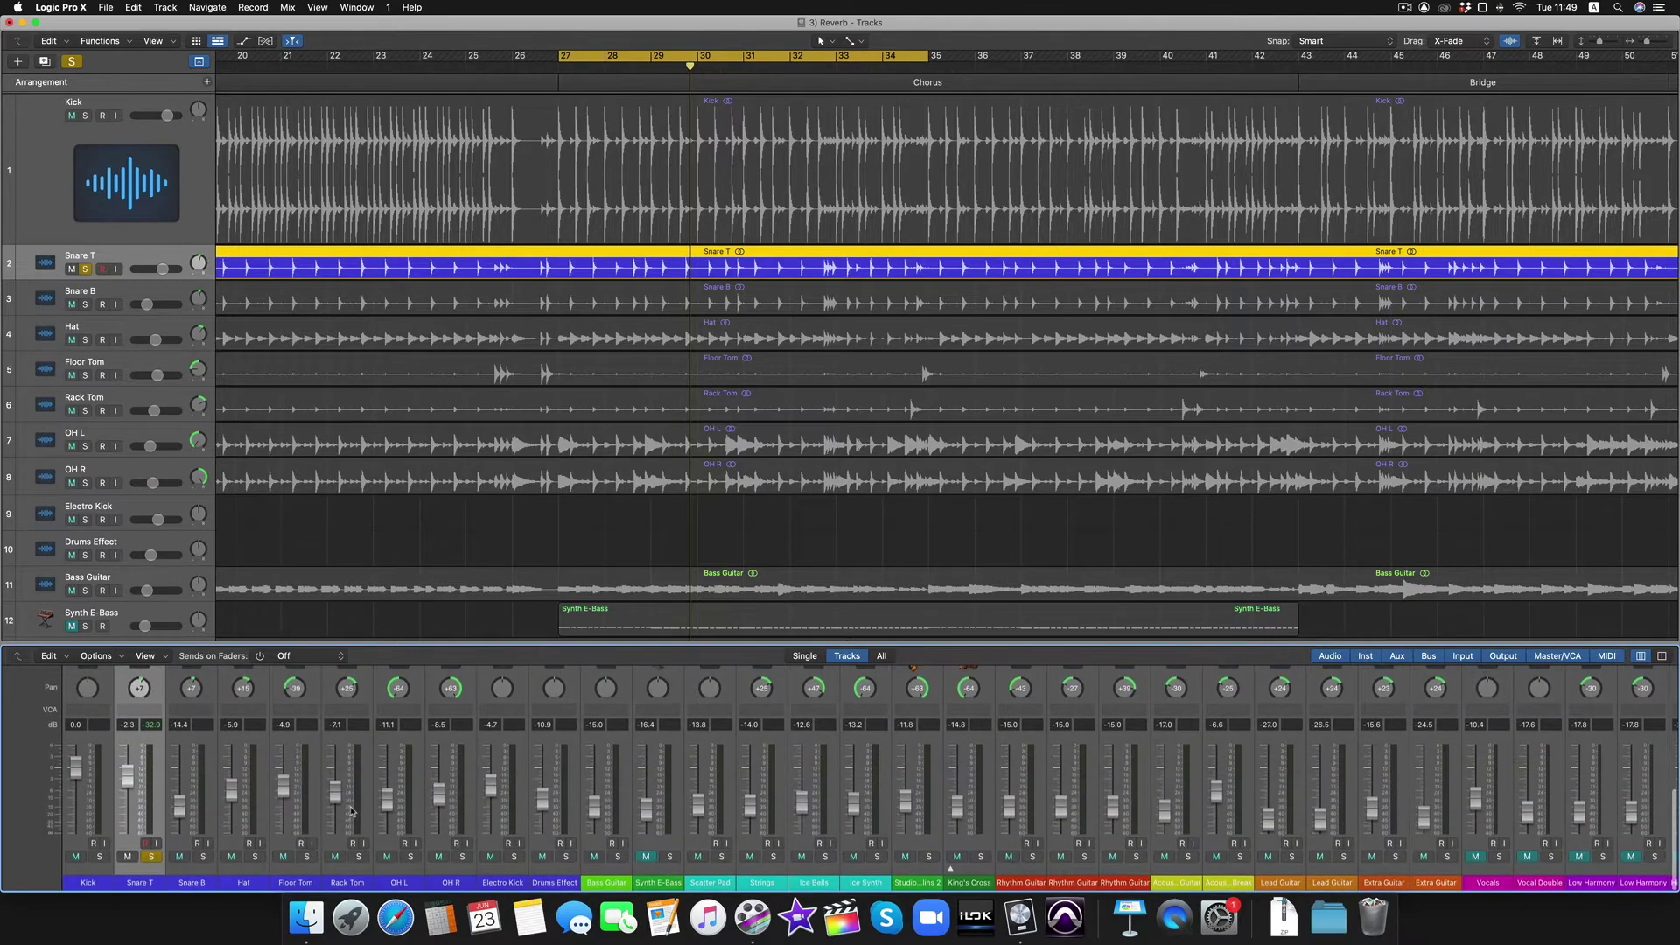
Unsolo Snare T, create a new Aux 15 channel and place its track below the drums.
click(150, 856)
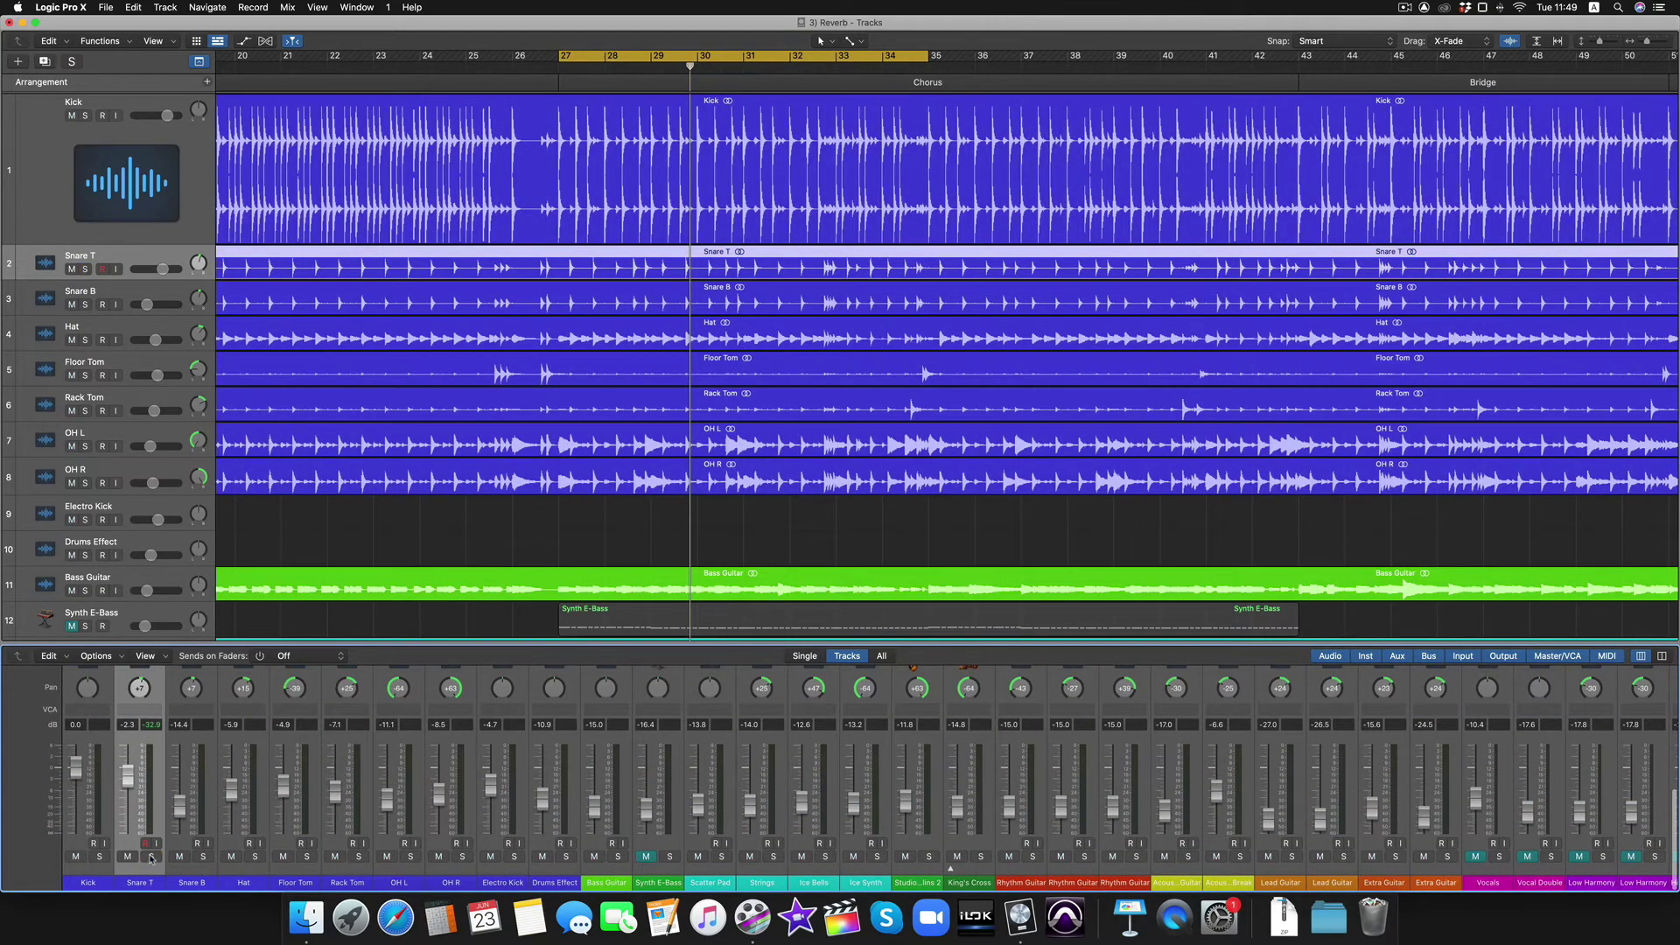
click(96, 656)
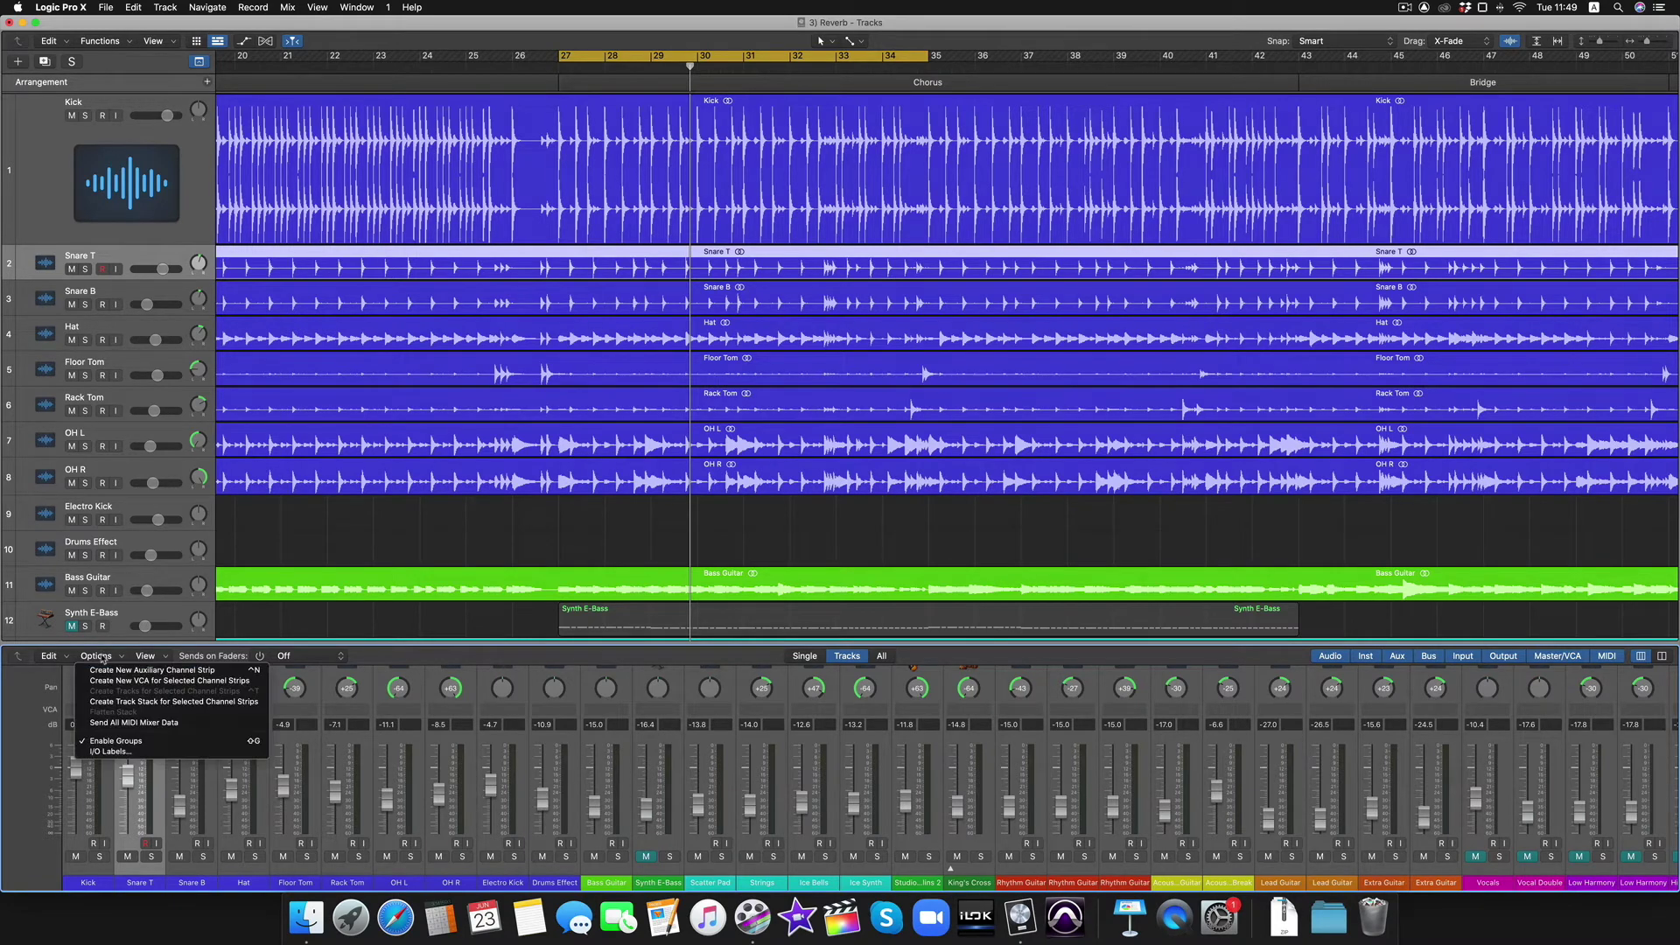
click(122, 671)
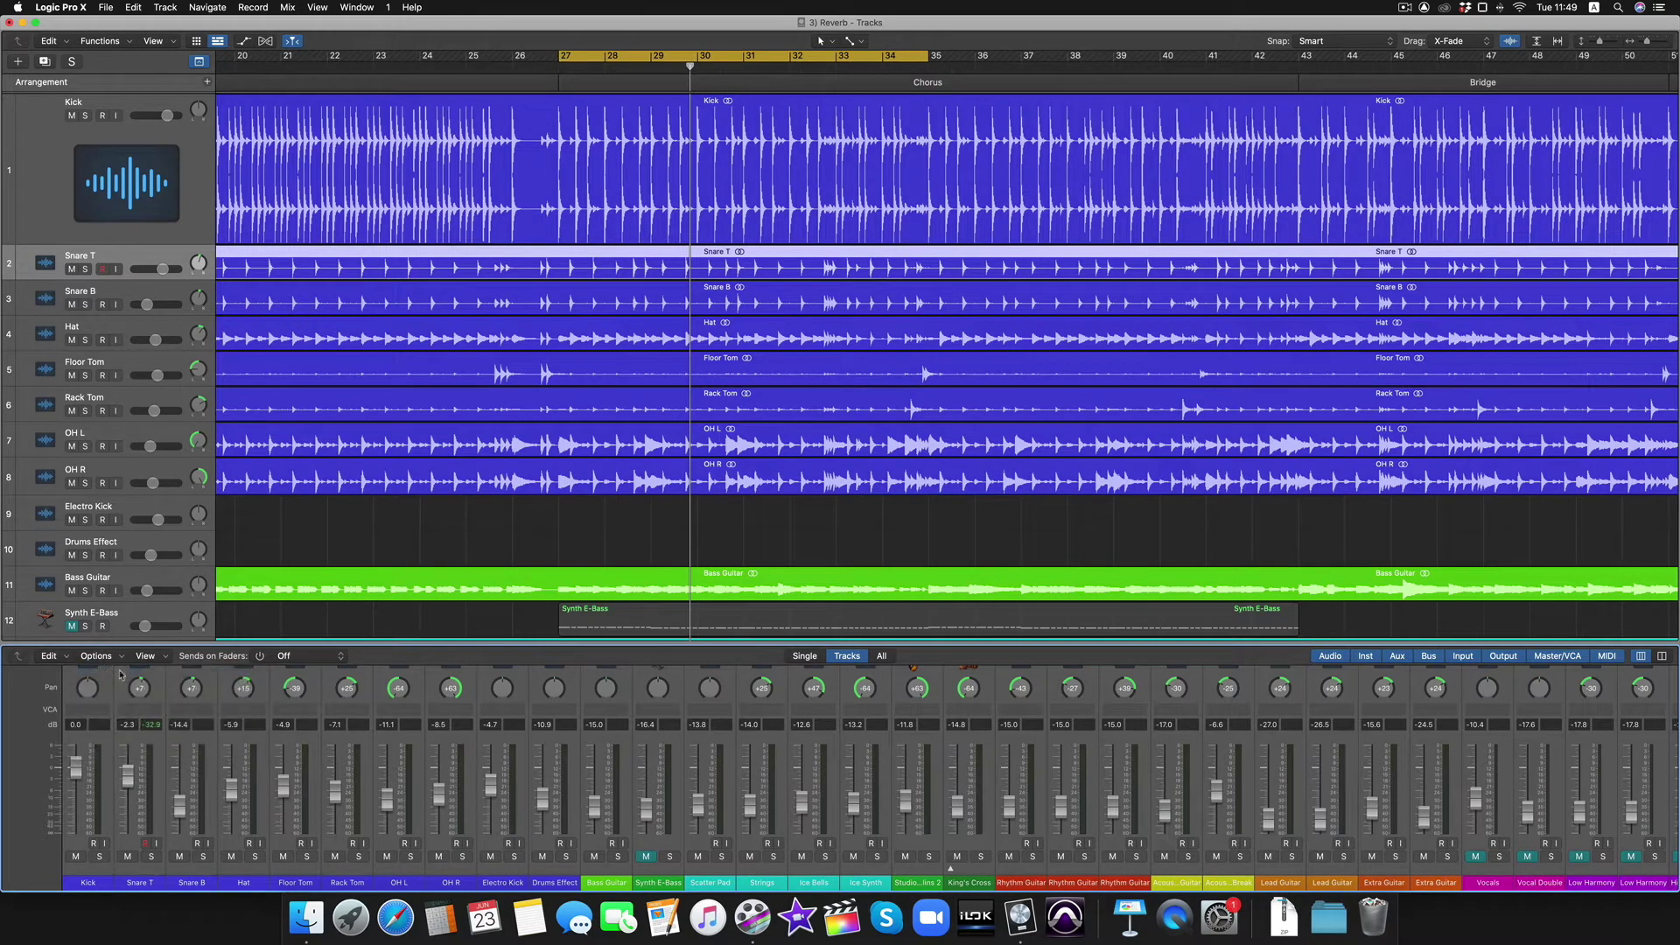
scroll(1617, 715, right, 10)
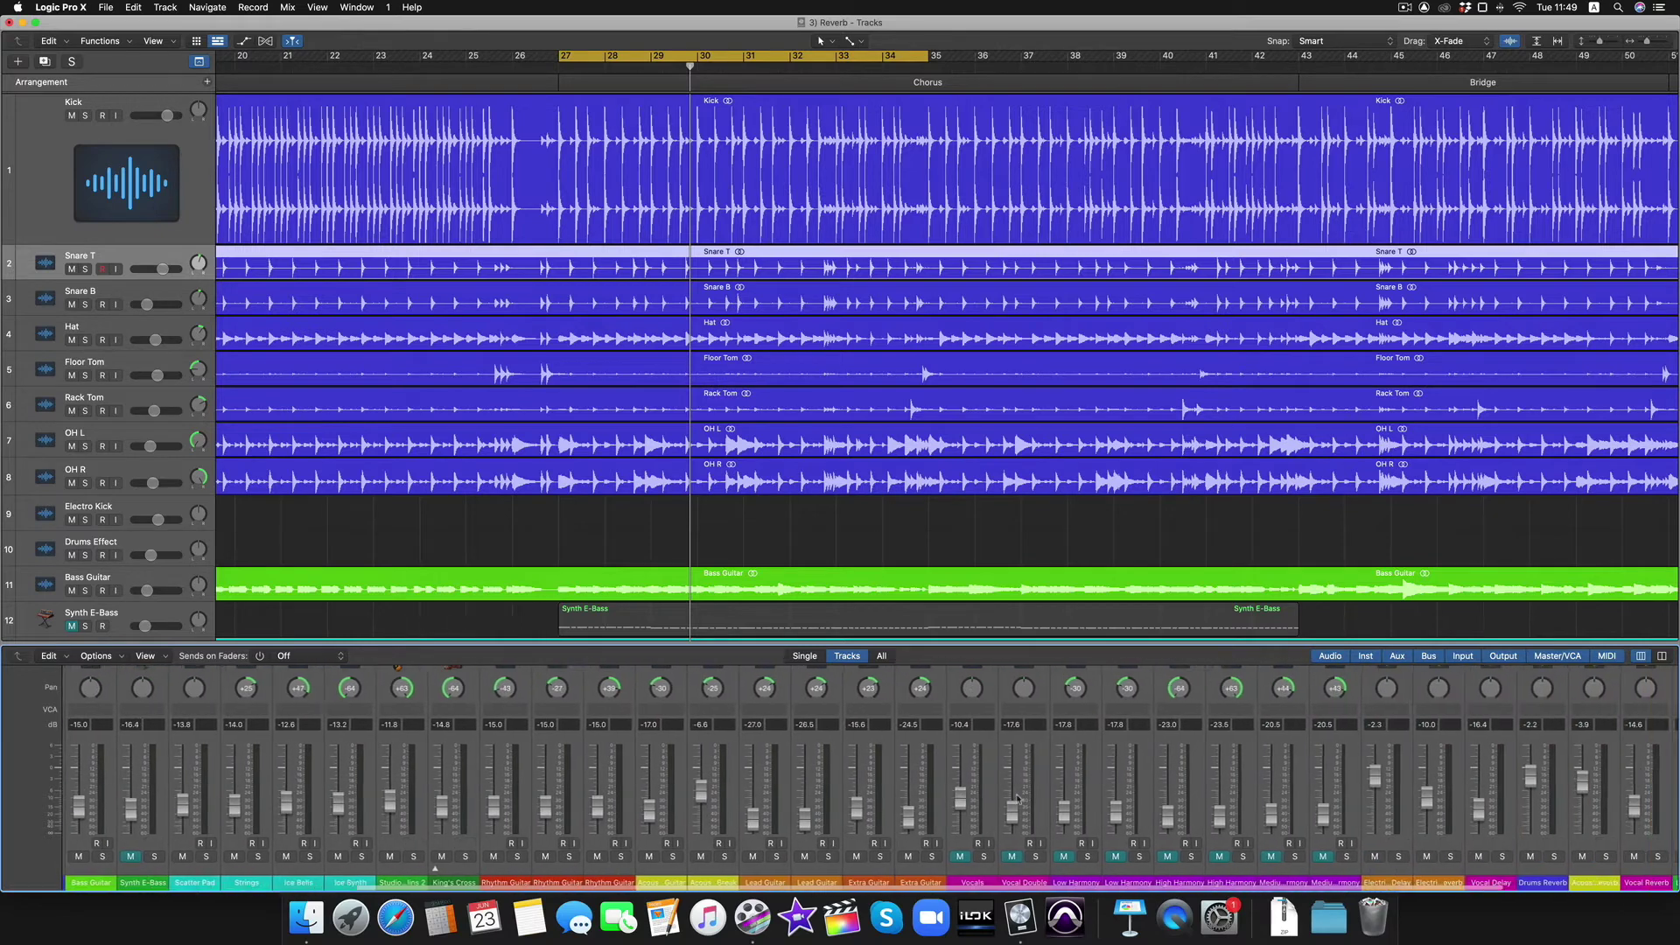
scroll(1574, 734, up, 3)
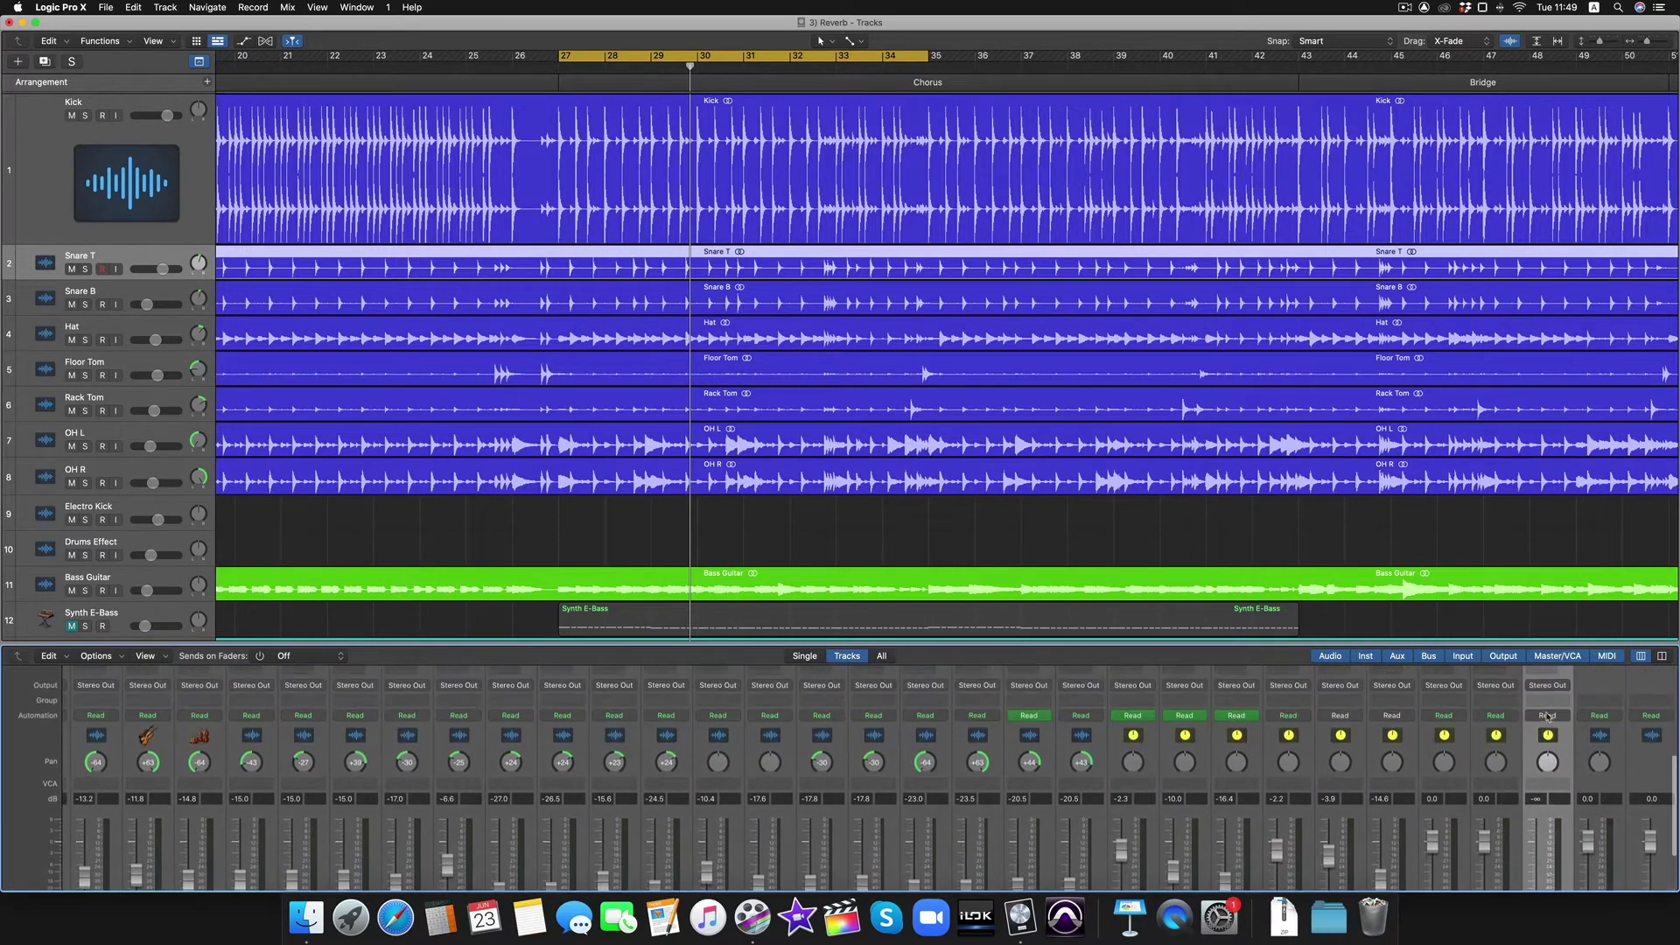
click(1531, 722)
scroll(1399, 743, left, 15)
scroll(1225, 770, down, 3)
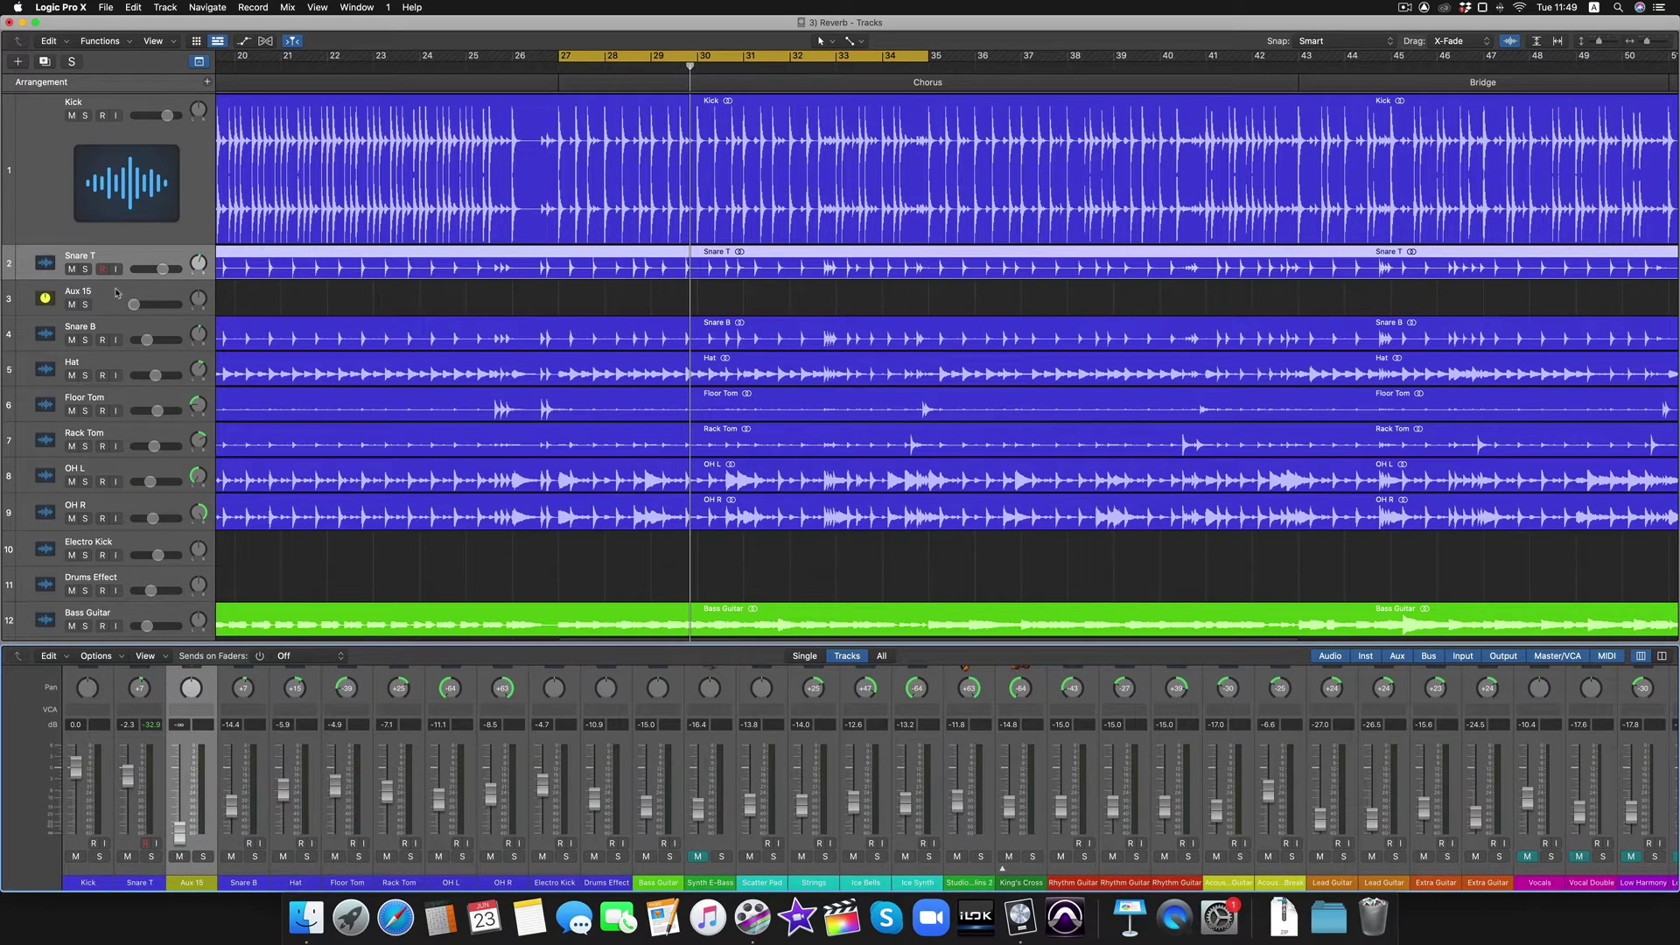
drag(119, 292, 146, 521)
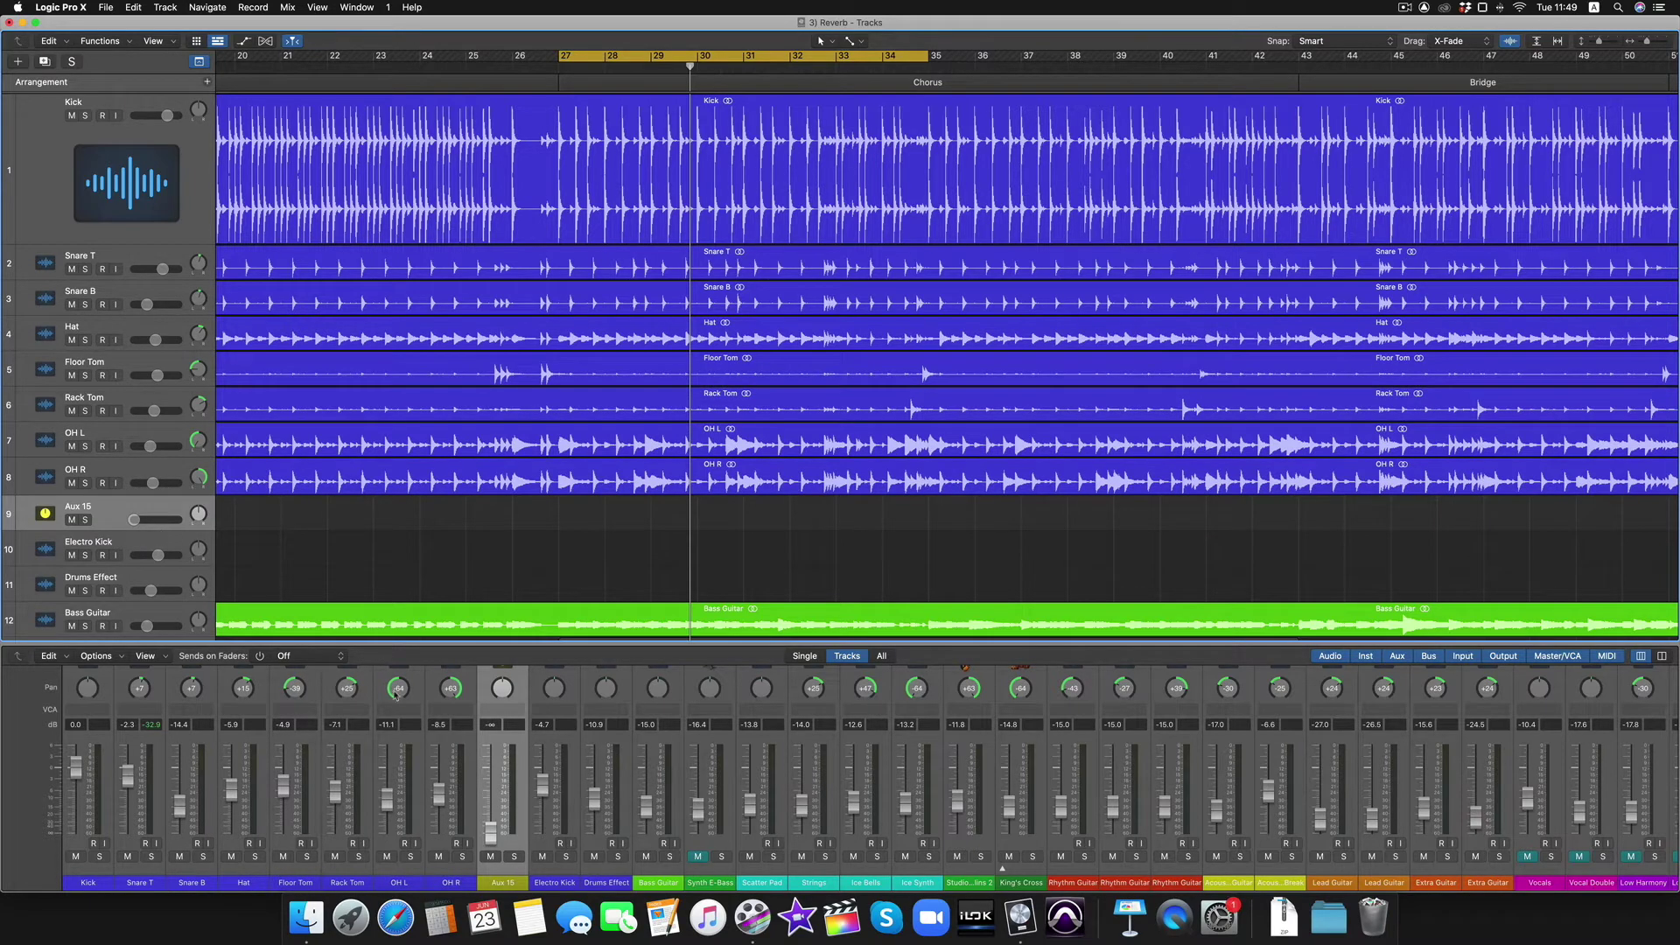
scroll(495, 825, up, 10)
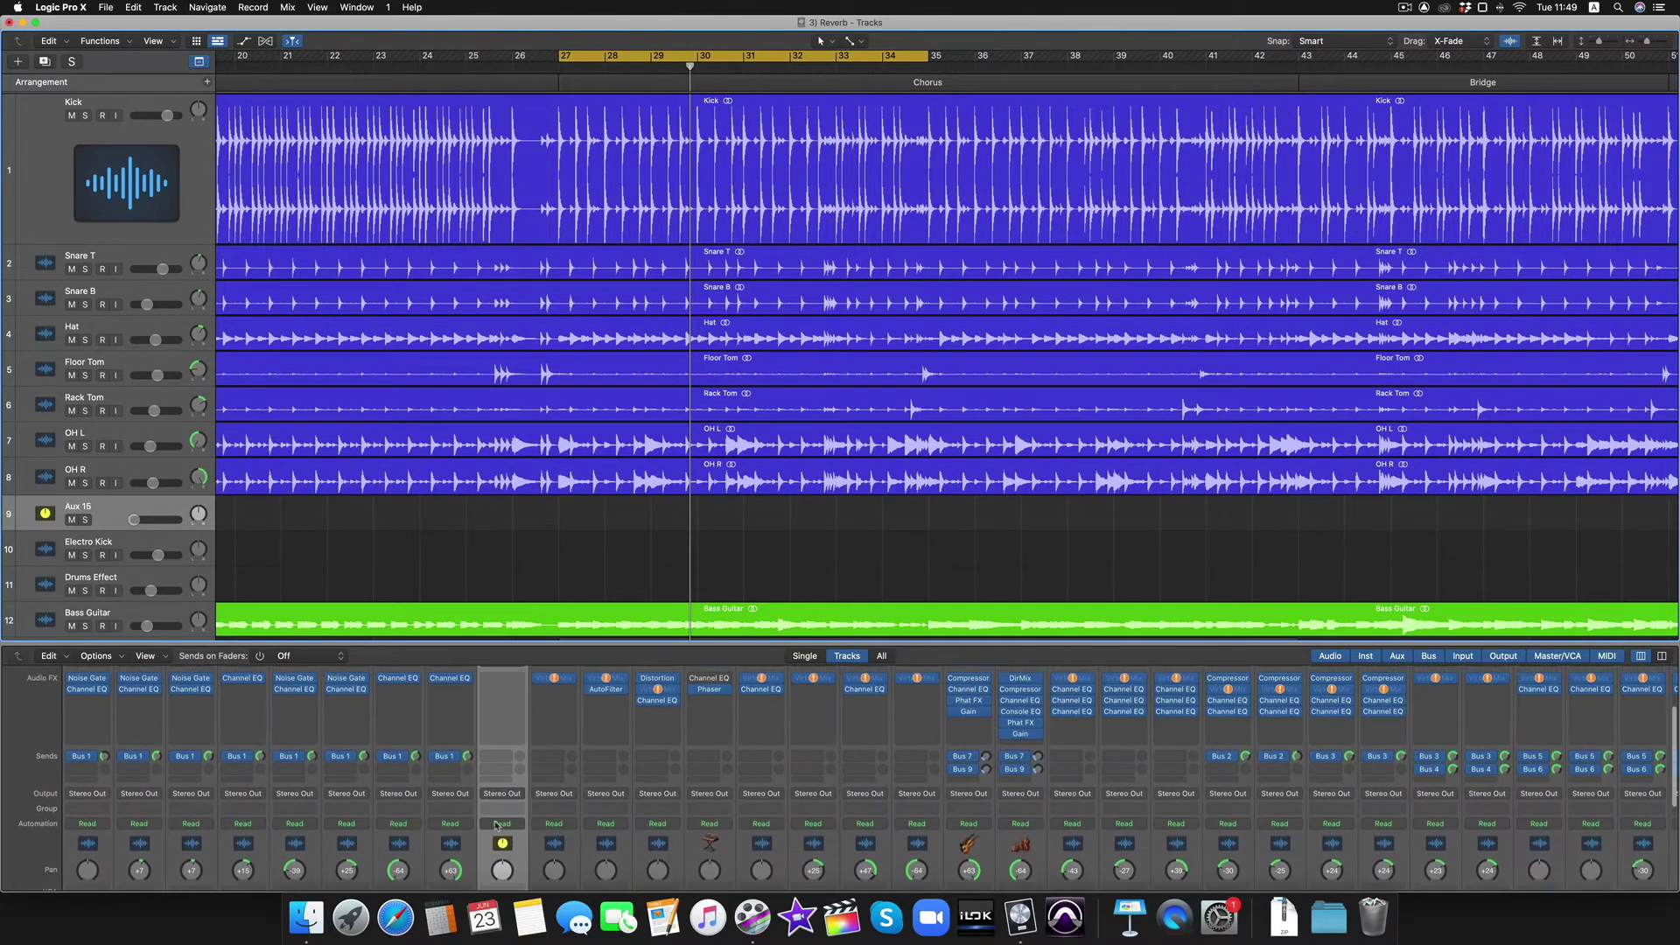
Set Aux 15's input to Bus 8.
click(512, 732)
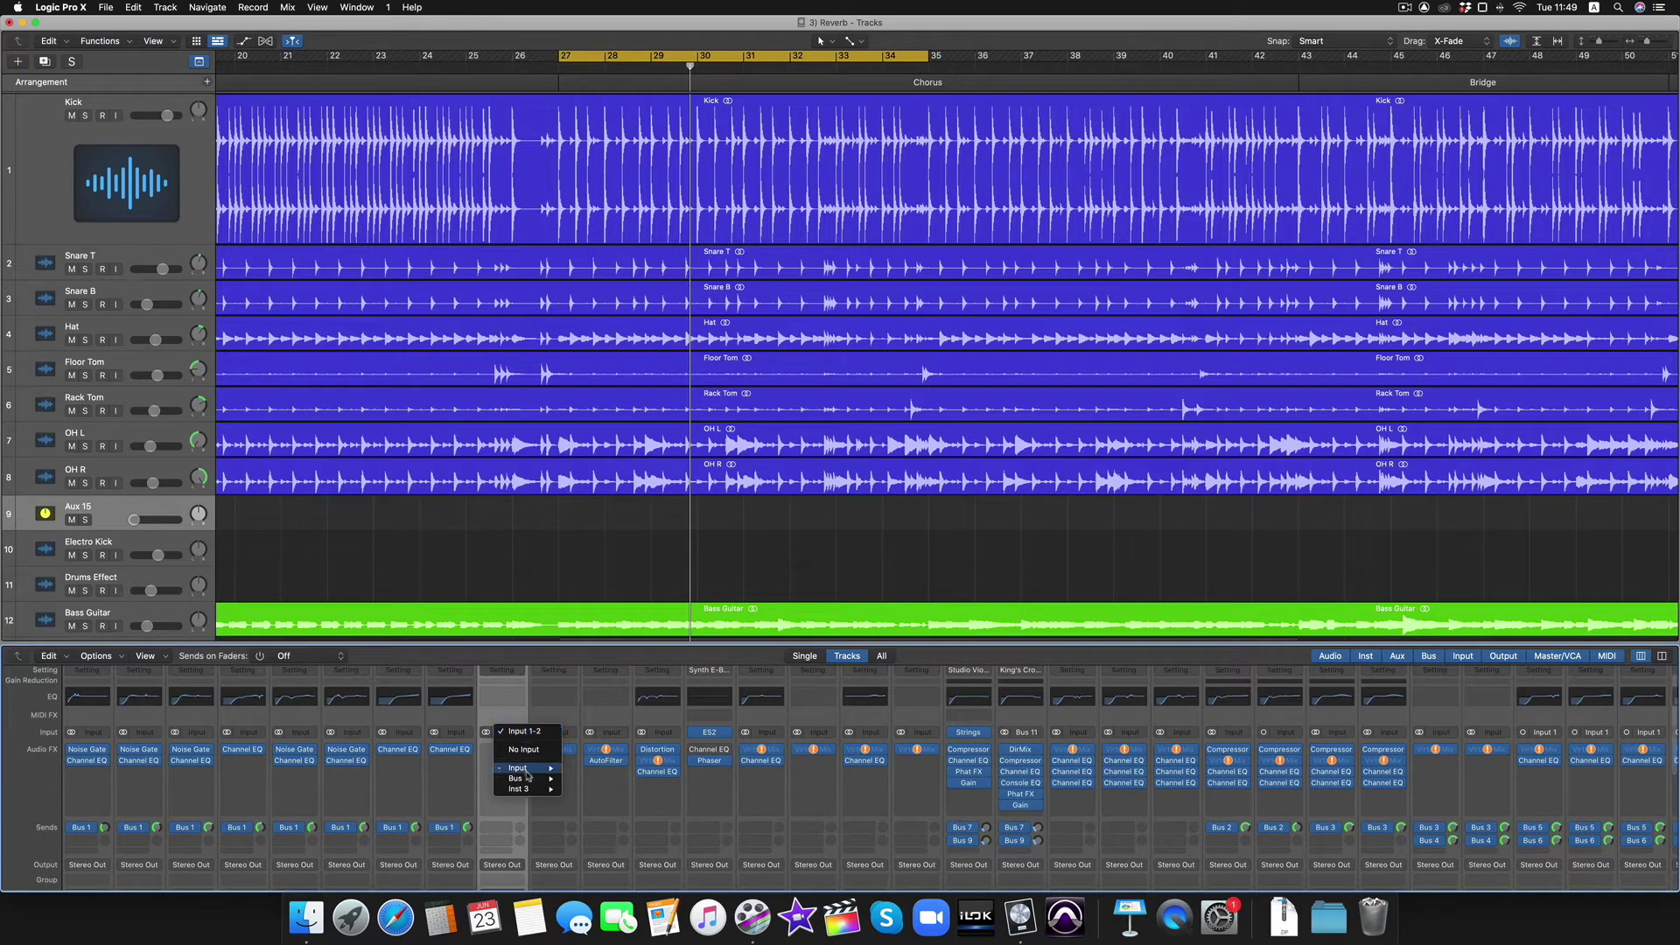
mouse_move(529, 779)
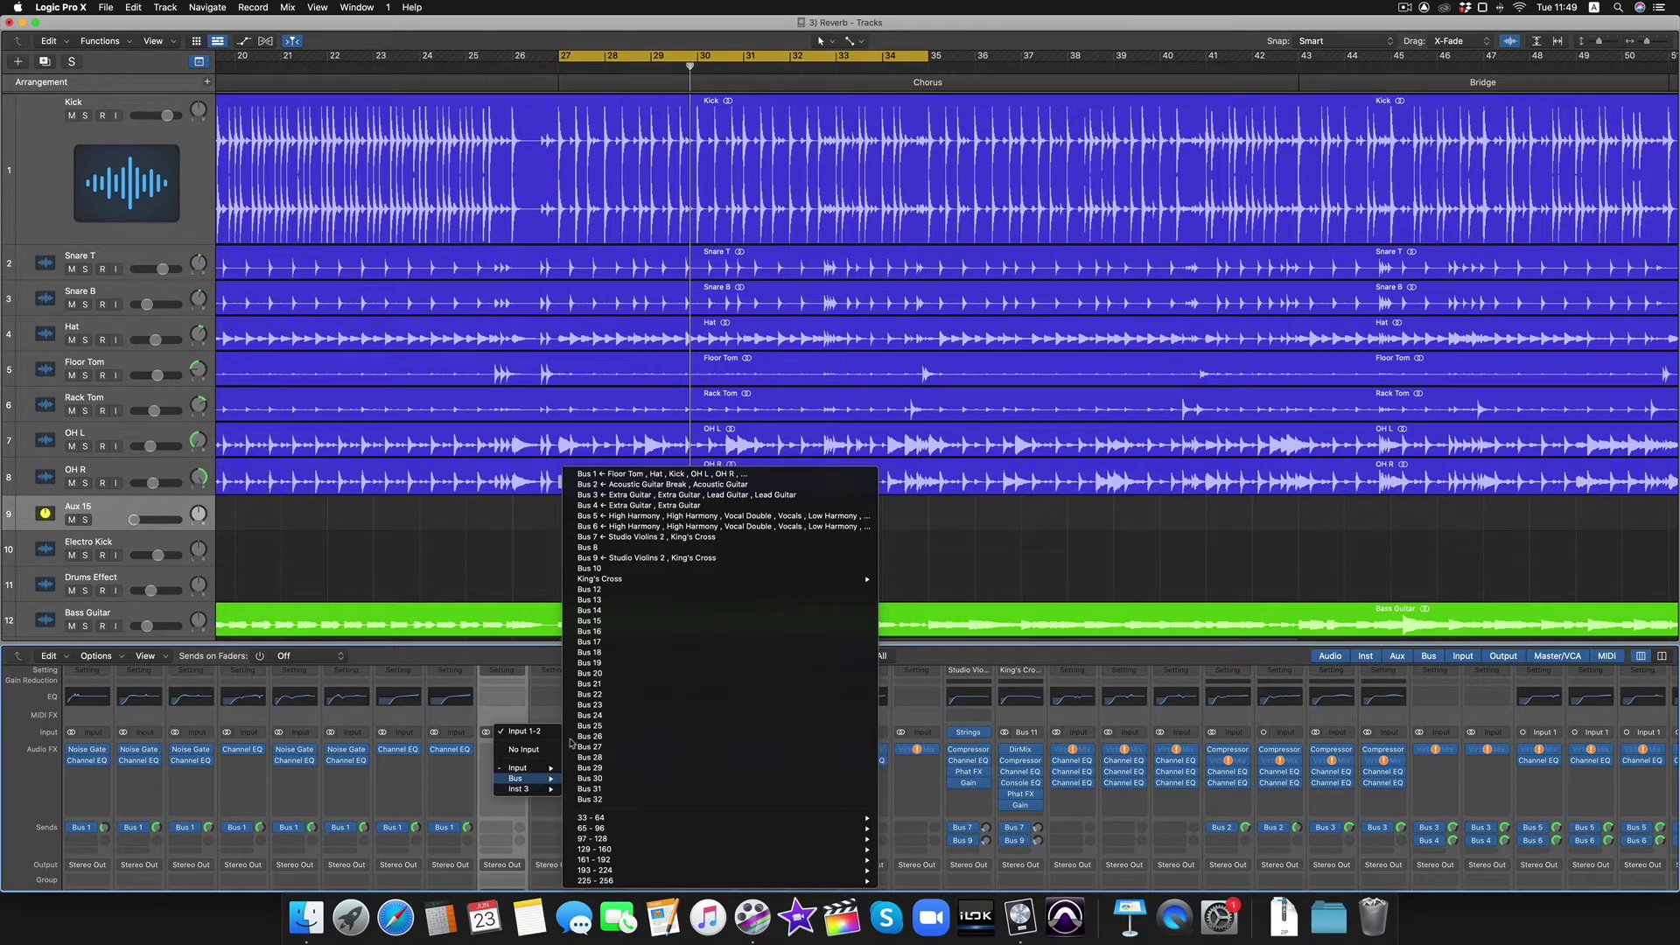
click(653, 547)
scroll(411, 812, down, 10)
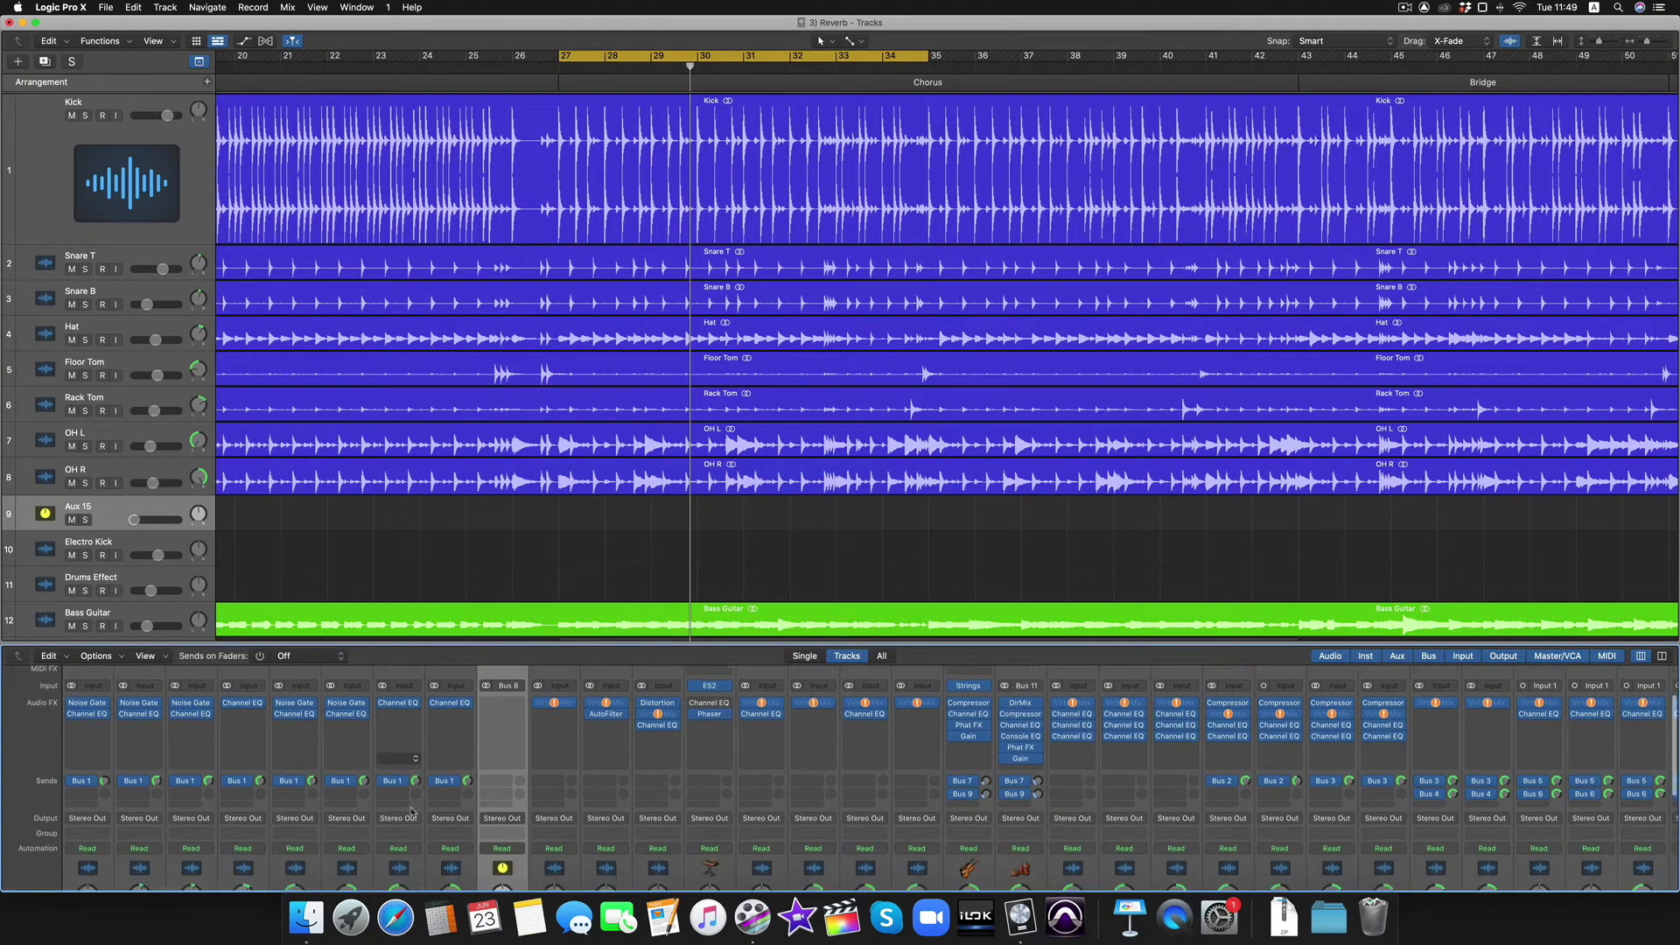
scroll(411, 812, up, 1)
Rename the aux channel to 'Drum Reverb'.
double_click(503, 881)
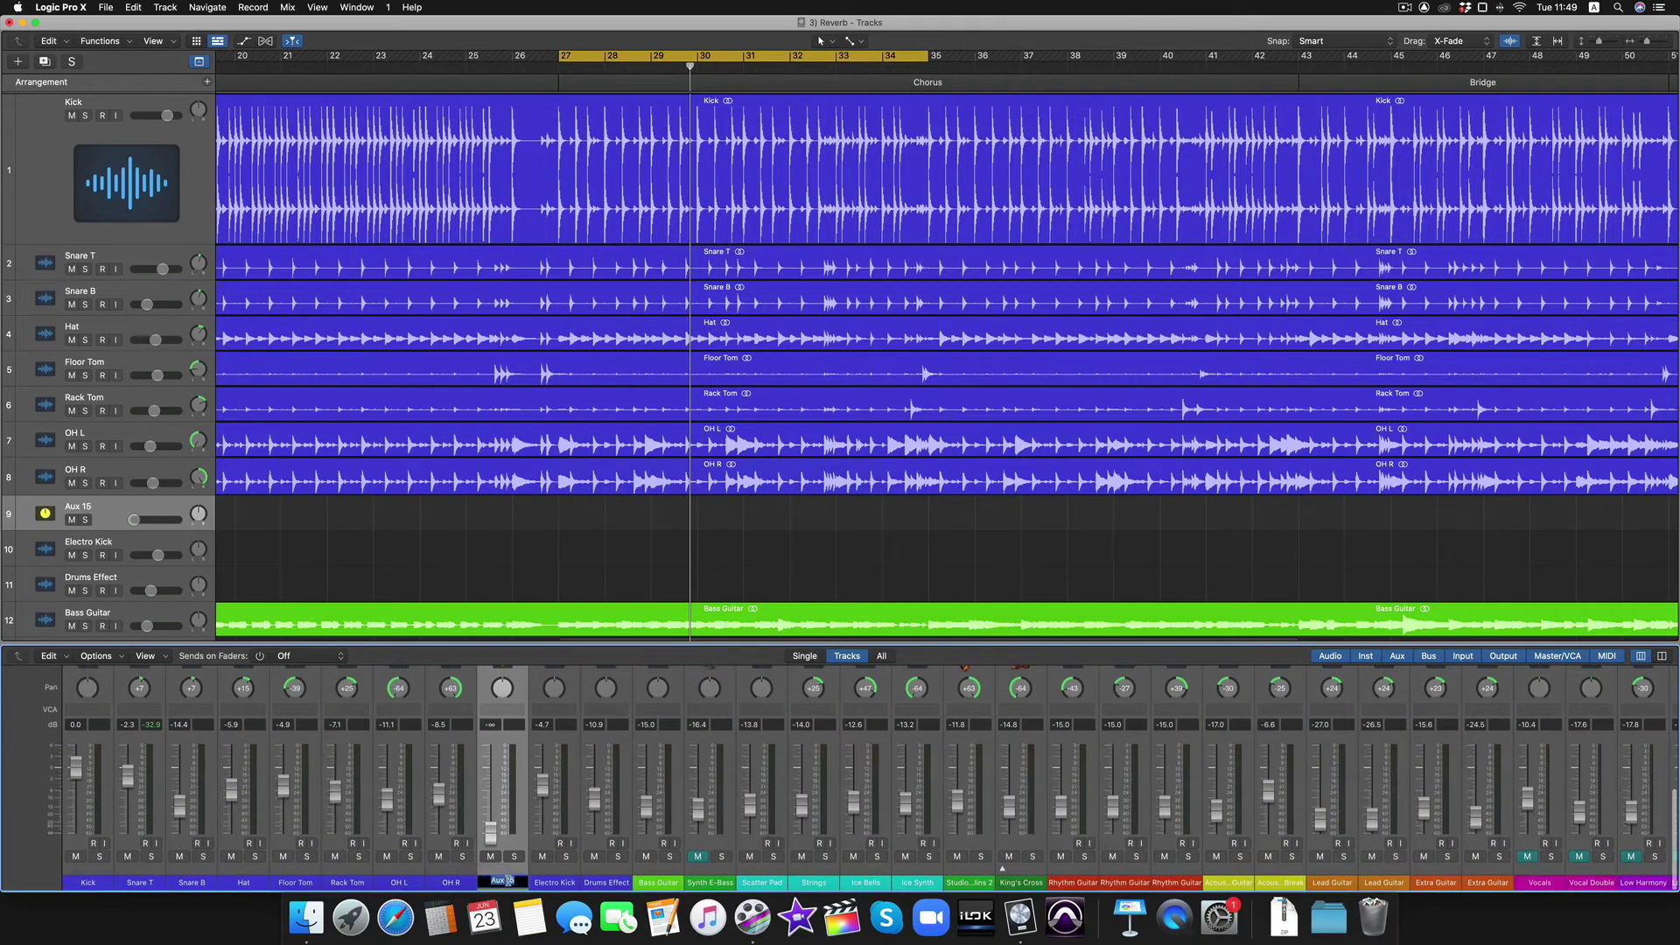
text(Drum Reverb)
key(Return)
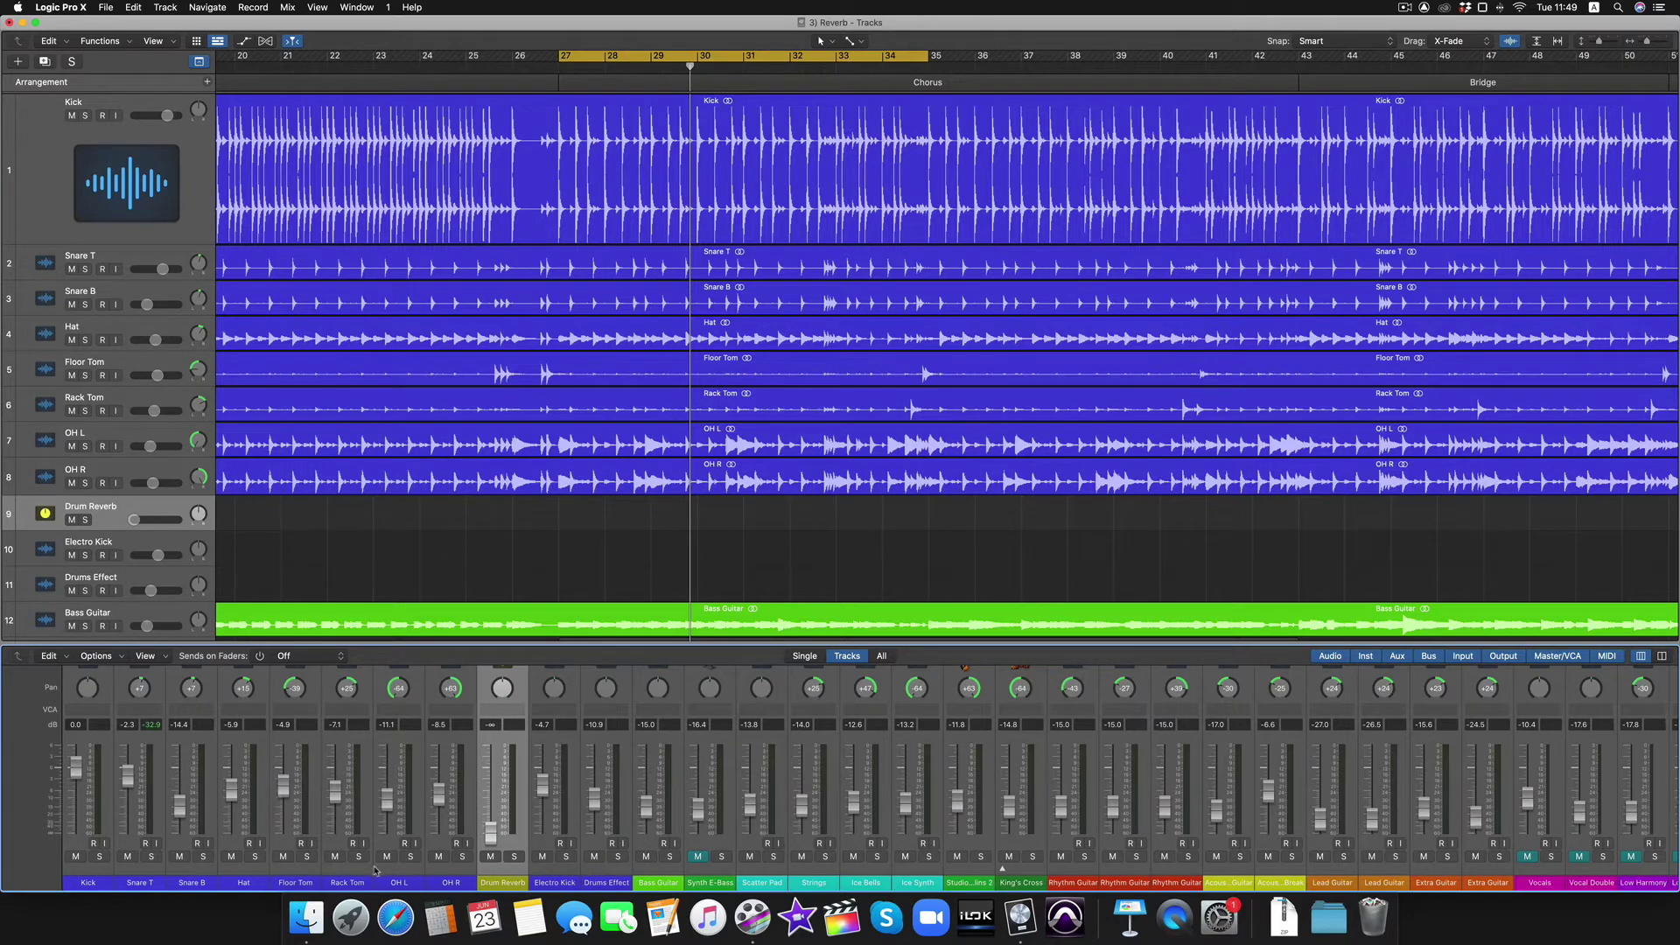
scroll(360, 851, up, 5)
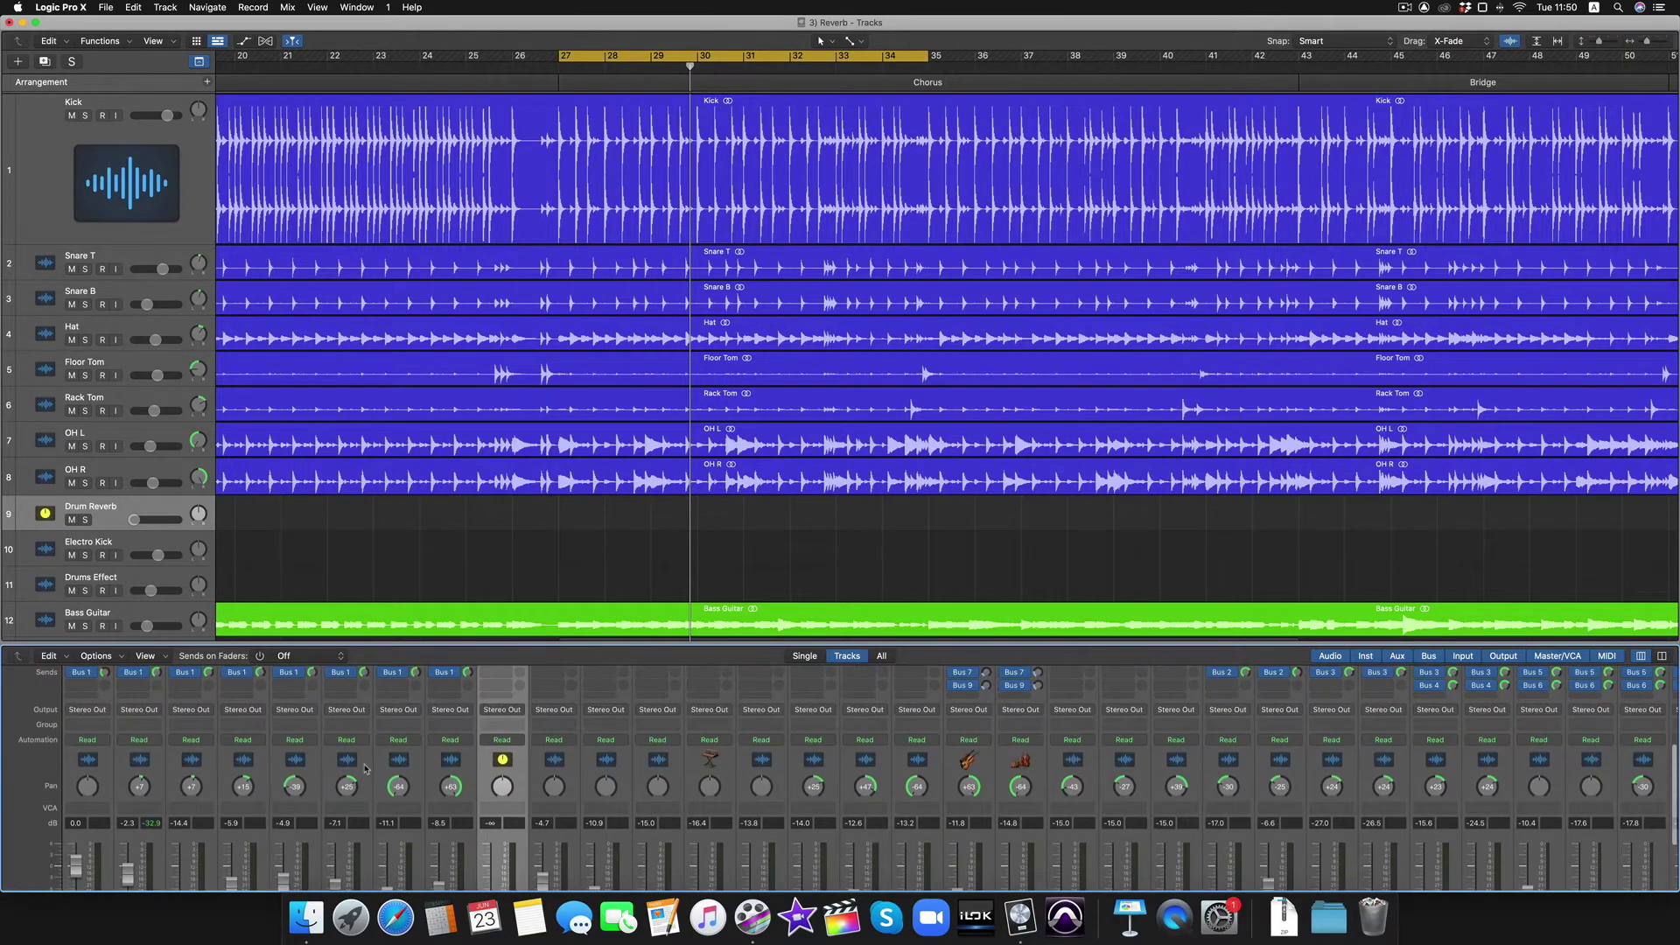
scroll(458, 781, down, 5)
Select Kick through OH R and add a Bus 8 send to Drum Reverb at 0 dB.
click(459, 781)
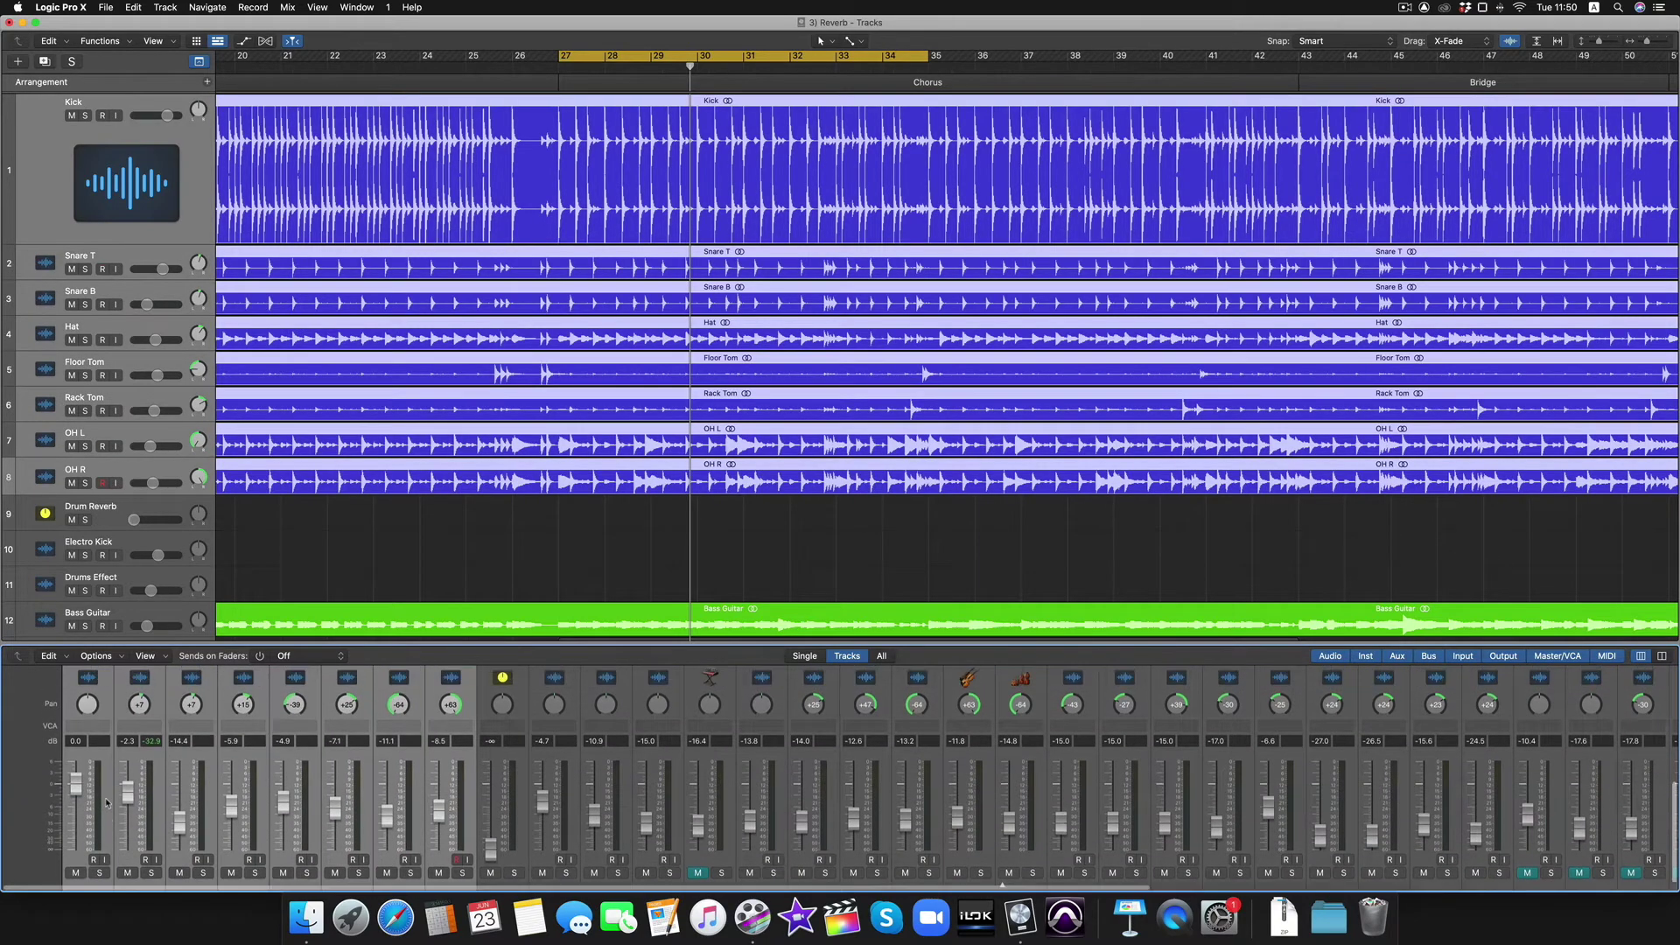
scroll(106, 802, up, 3)
click(131, 726)
mouse_move(147, 748)
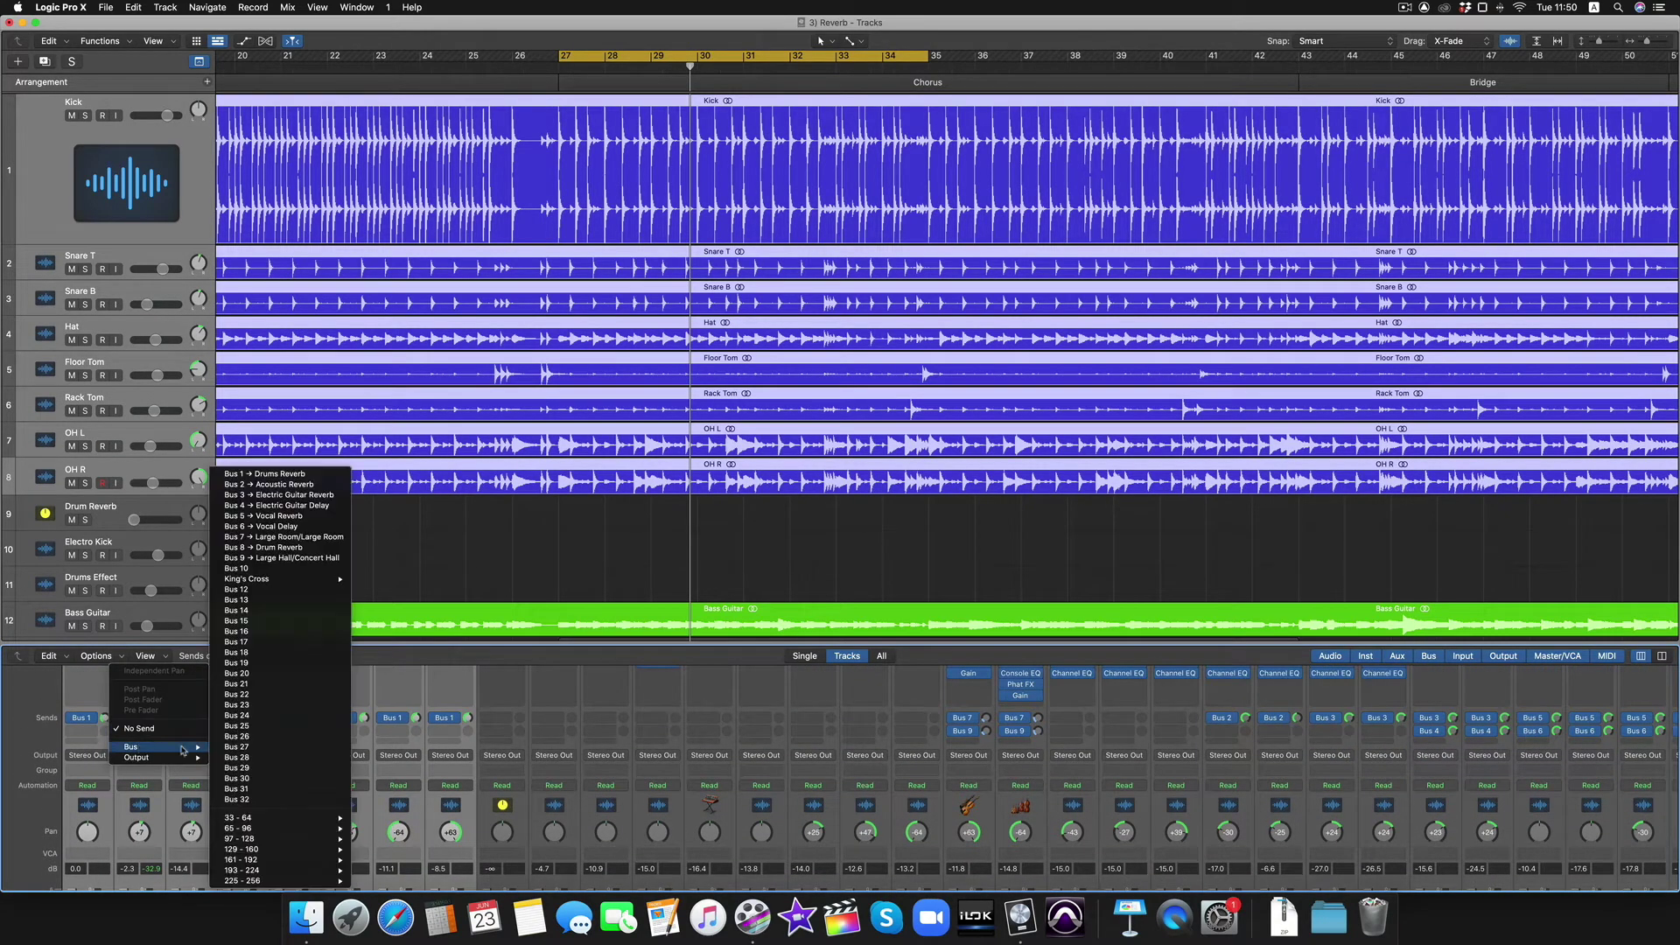
click(294, 548)
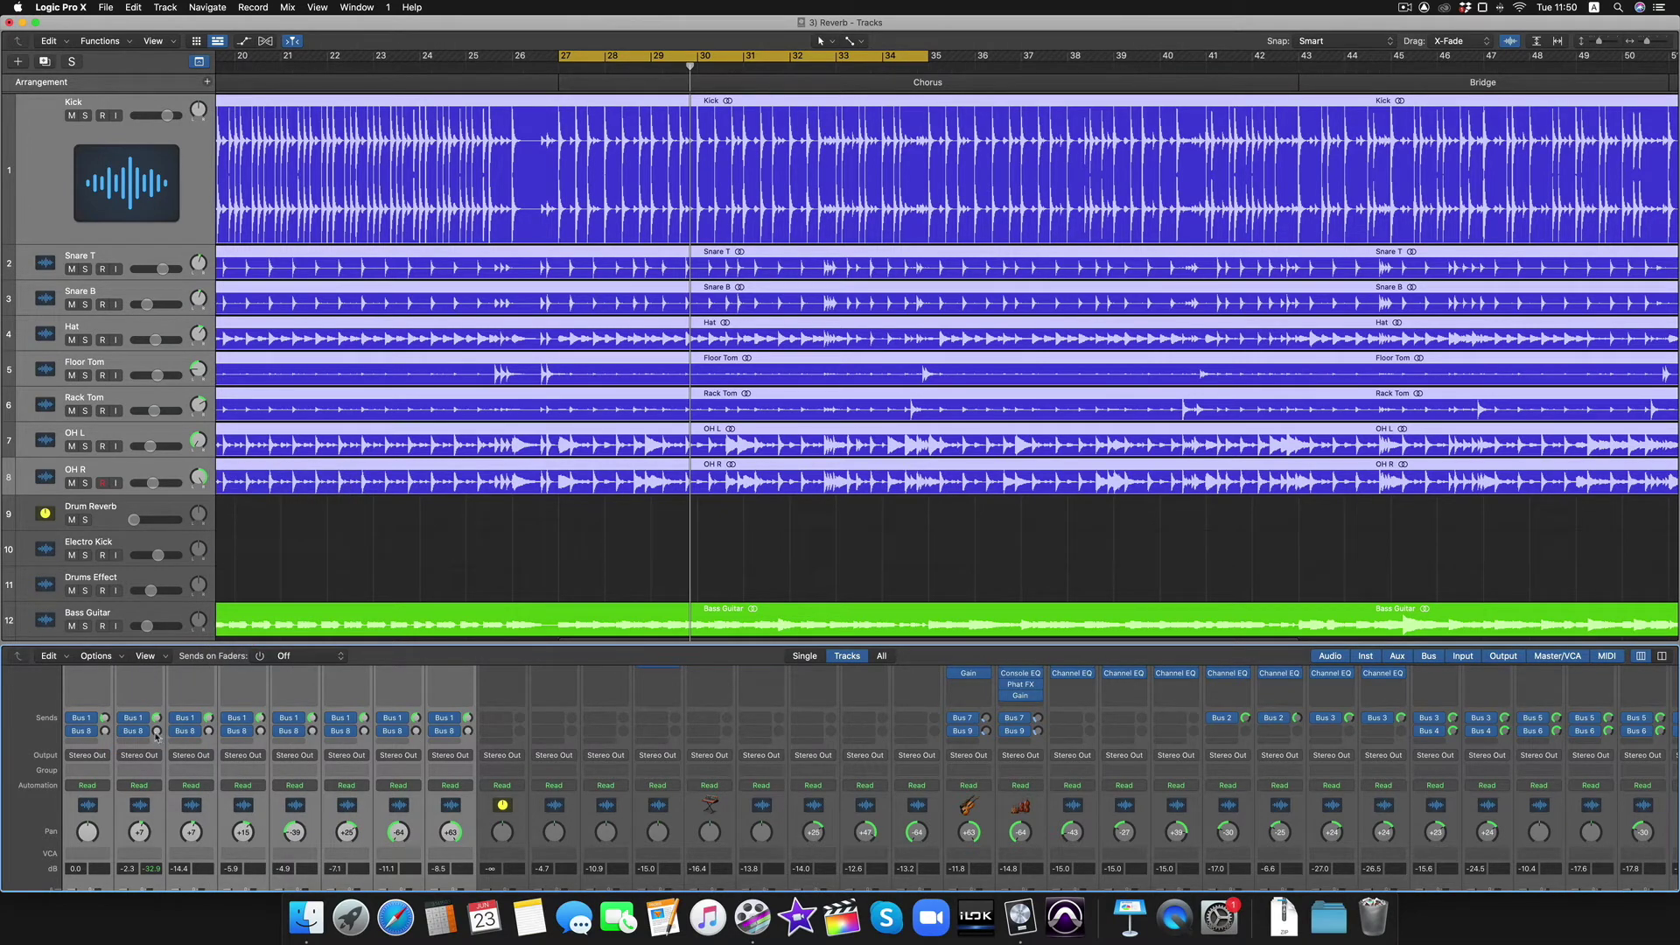
alt+click(157, 731)
scroll(219, 788, down, 5)
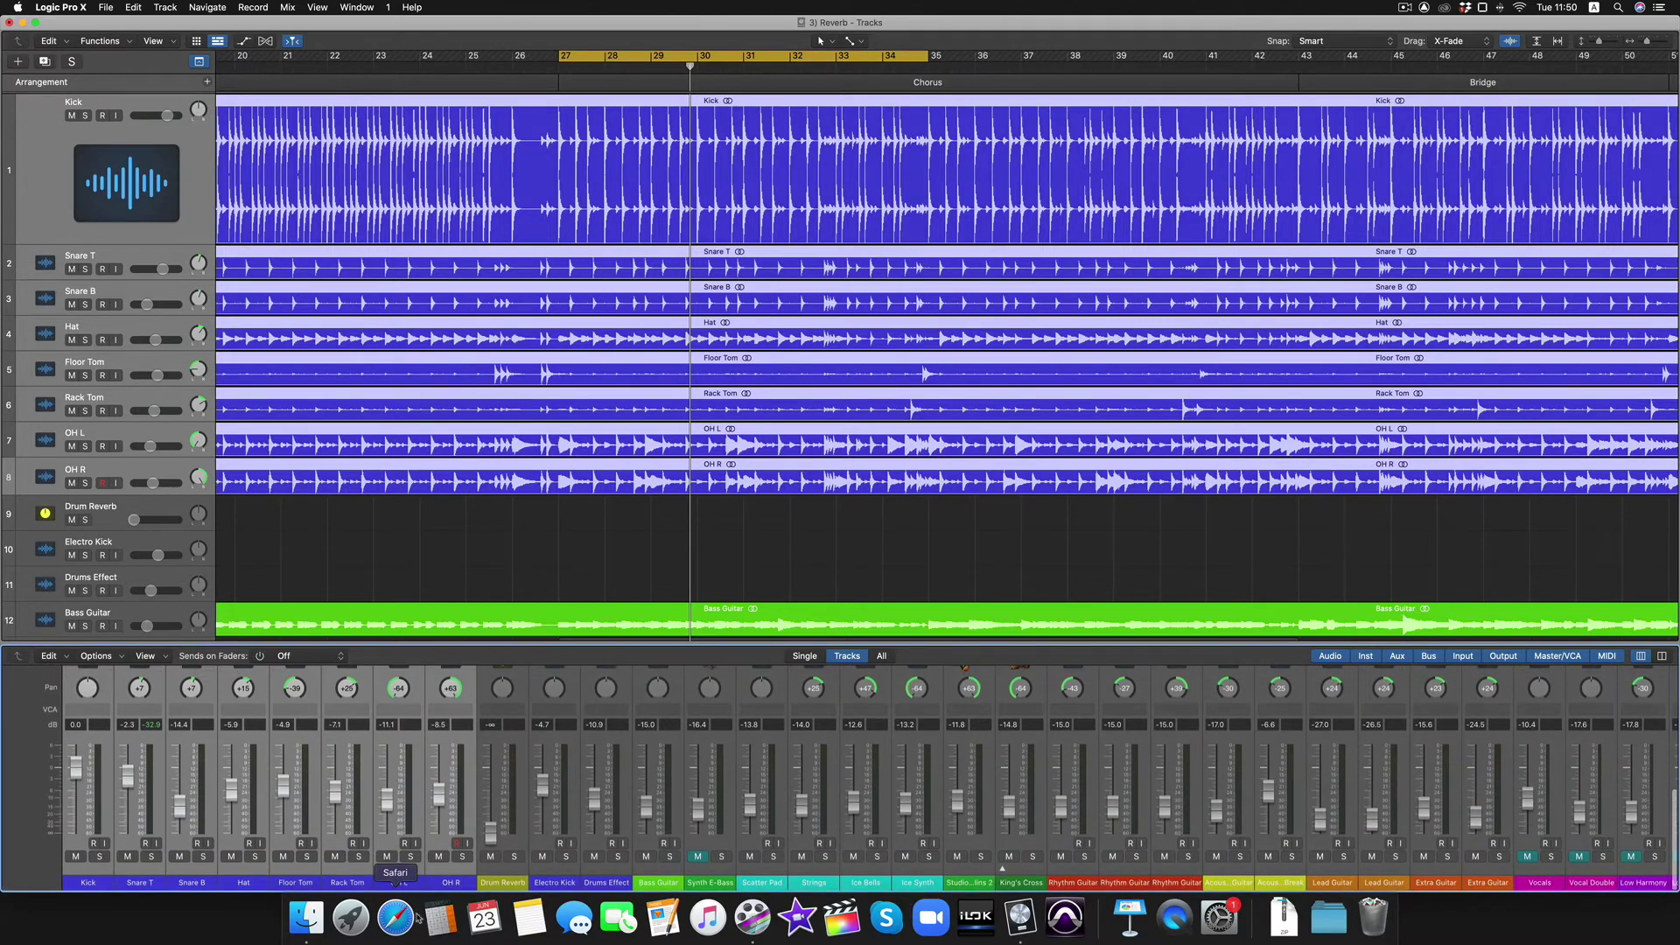
scroll(497, 714, up, 8)
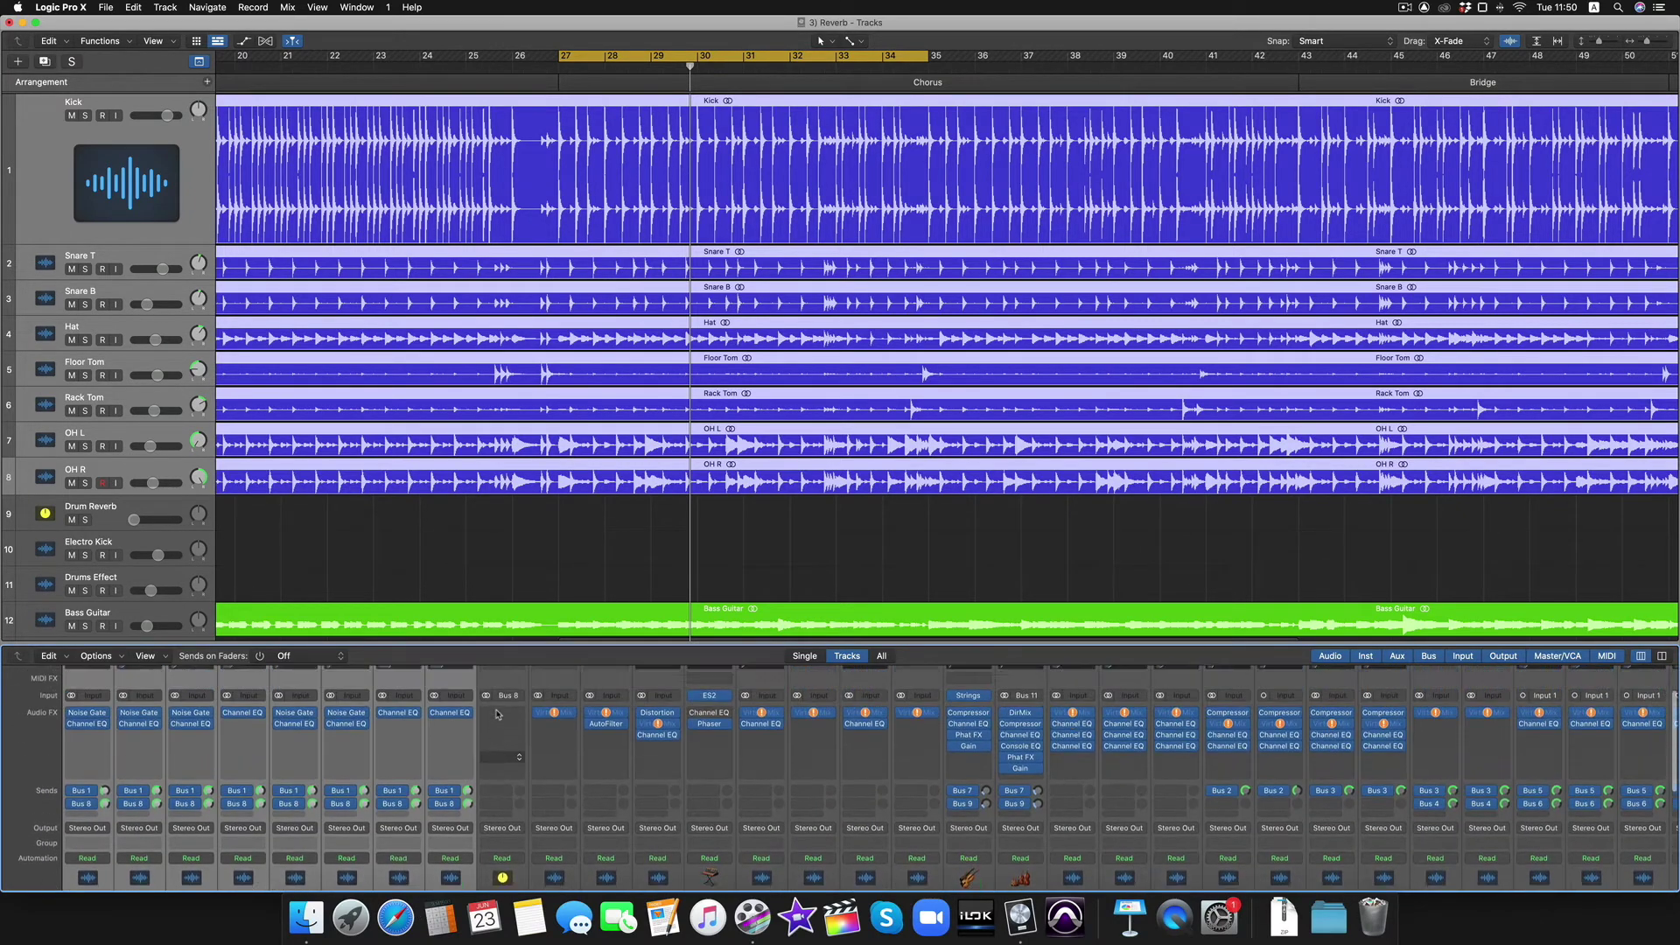
Insert Space Designer on Drum Reverb and pick a Medium Spaces > Rooms preset.
click(498, 713)
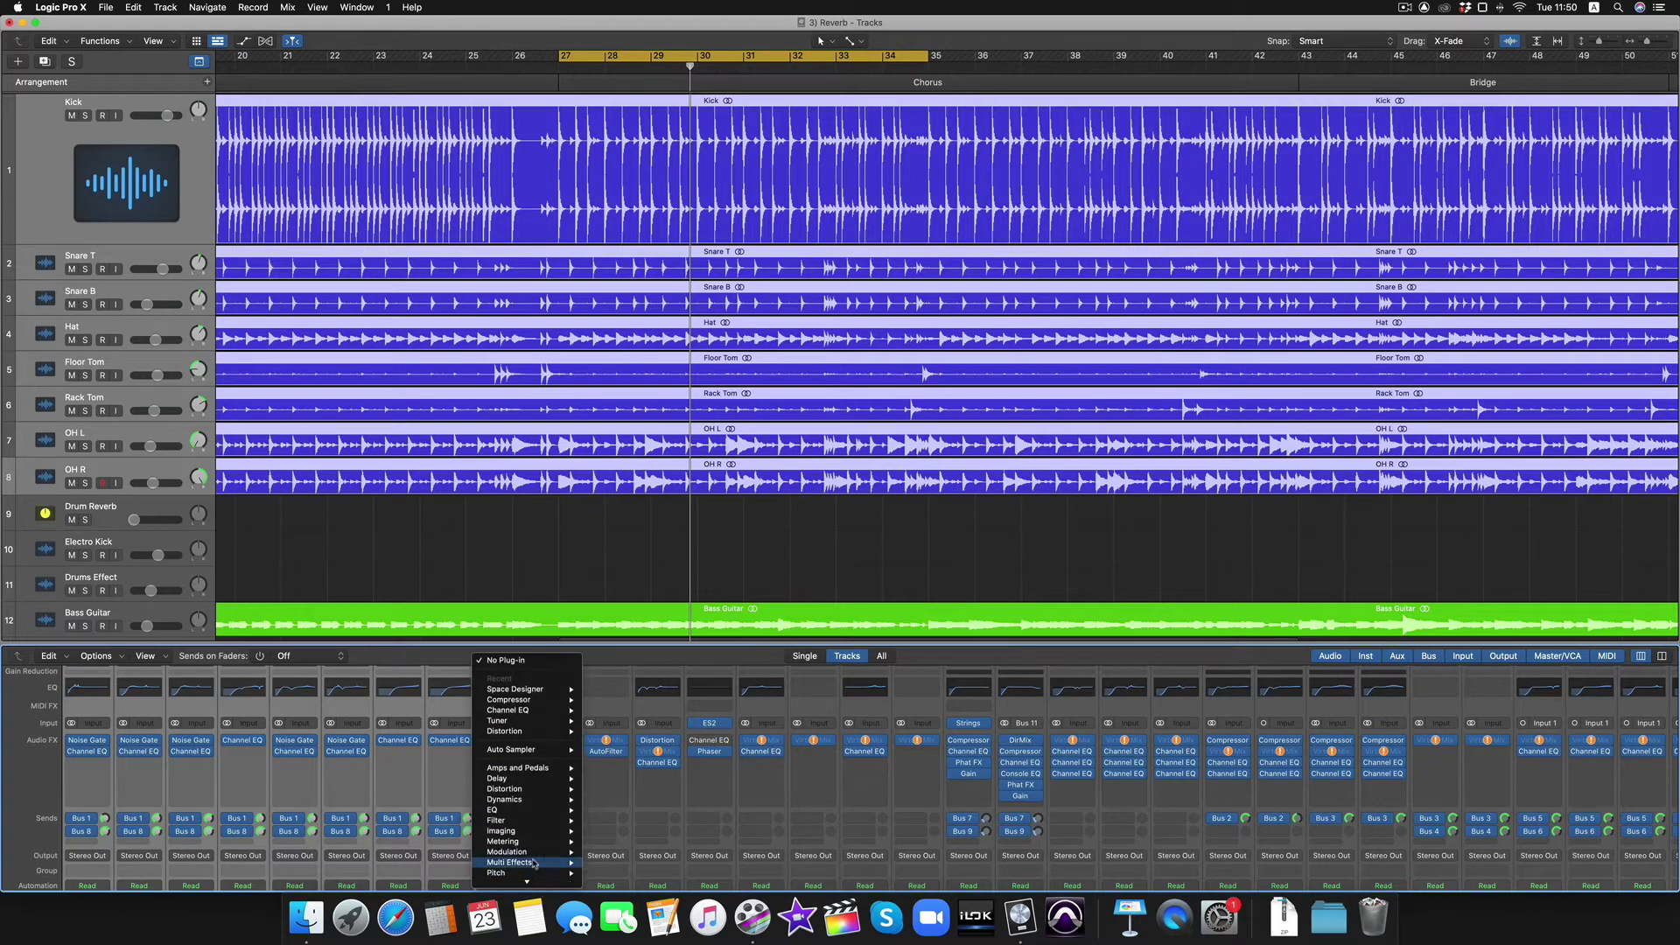
mouse_move(530, 844)
mouse_move(600, 844)
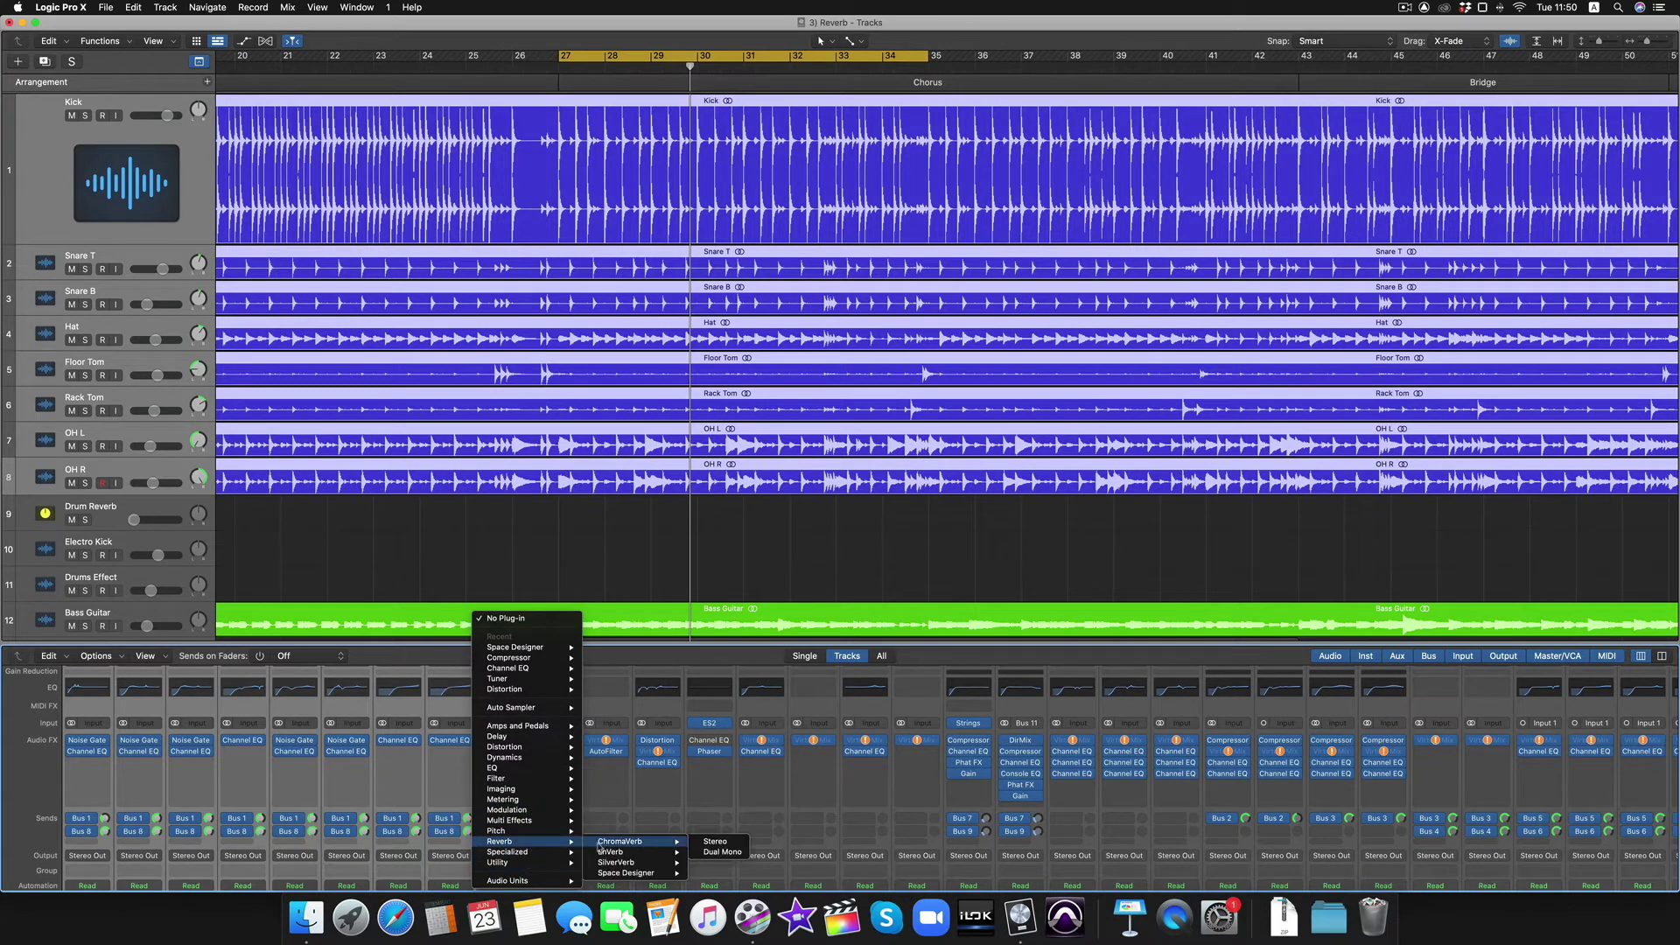
click(716, 845)
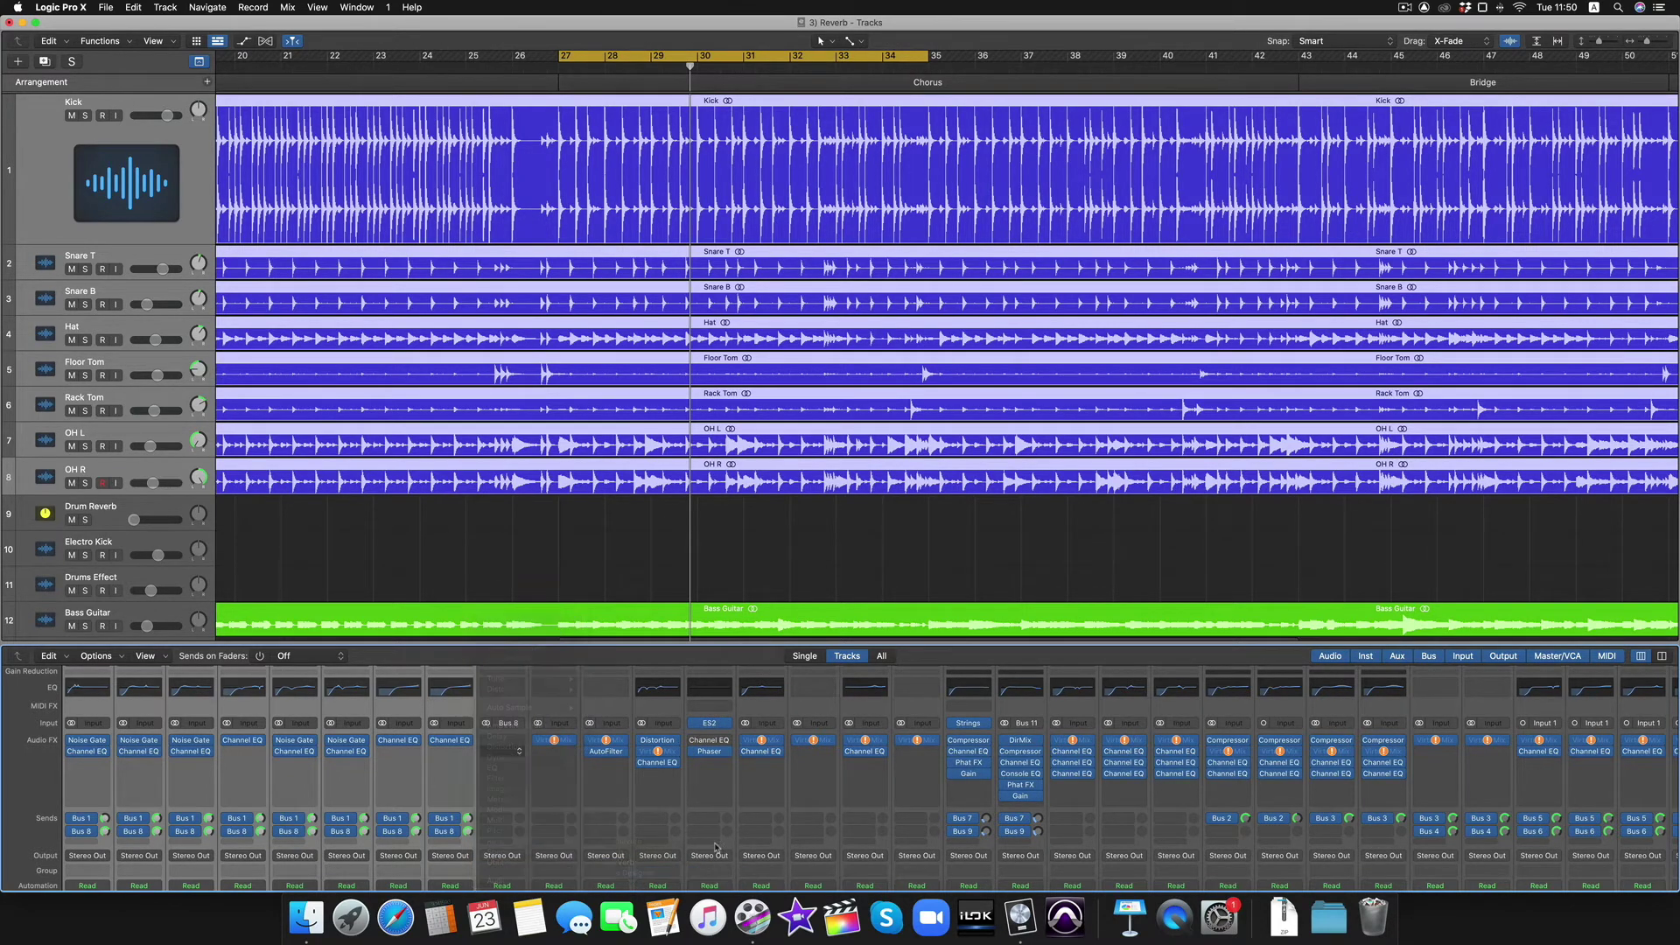
click(712, 197)
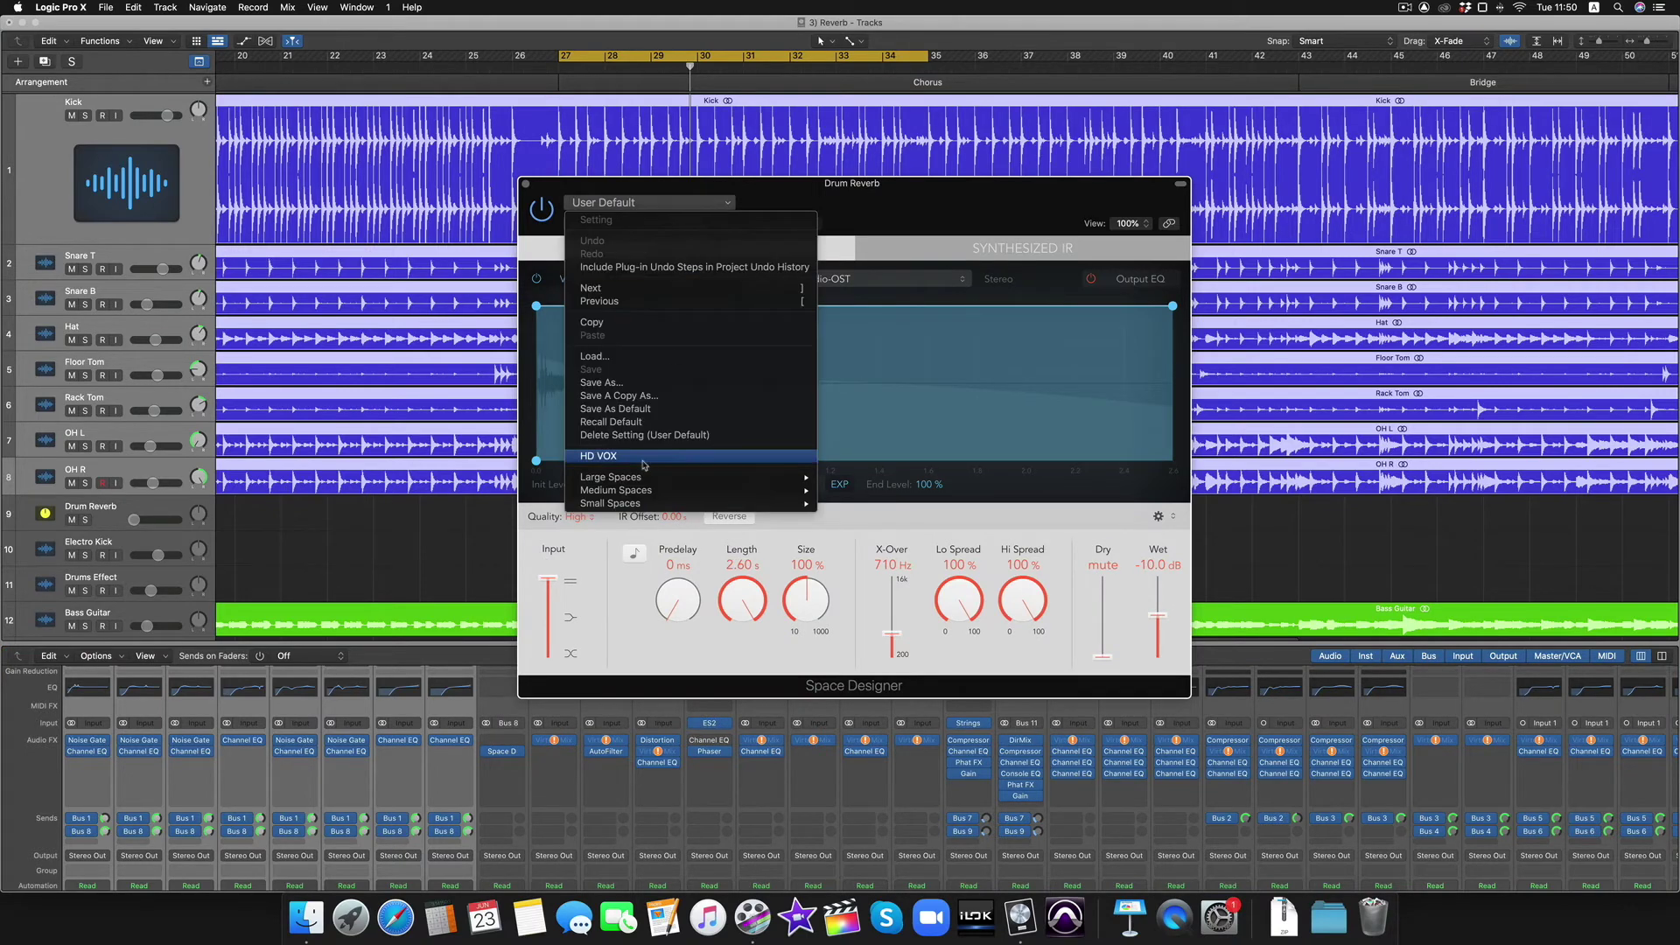
mouse_move(629, 492)
mouse_move(869, 491)
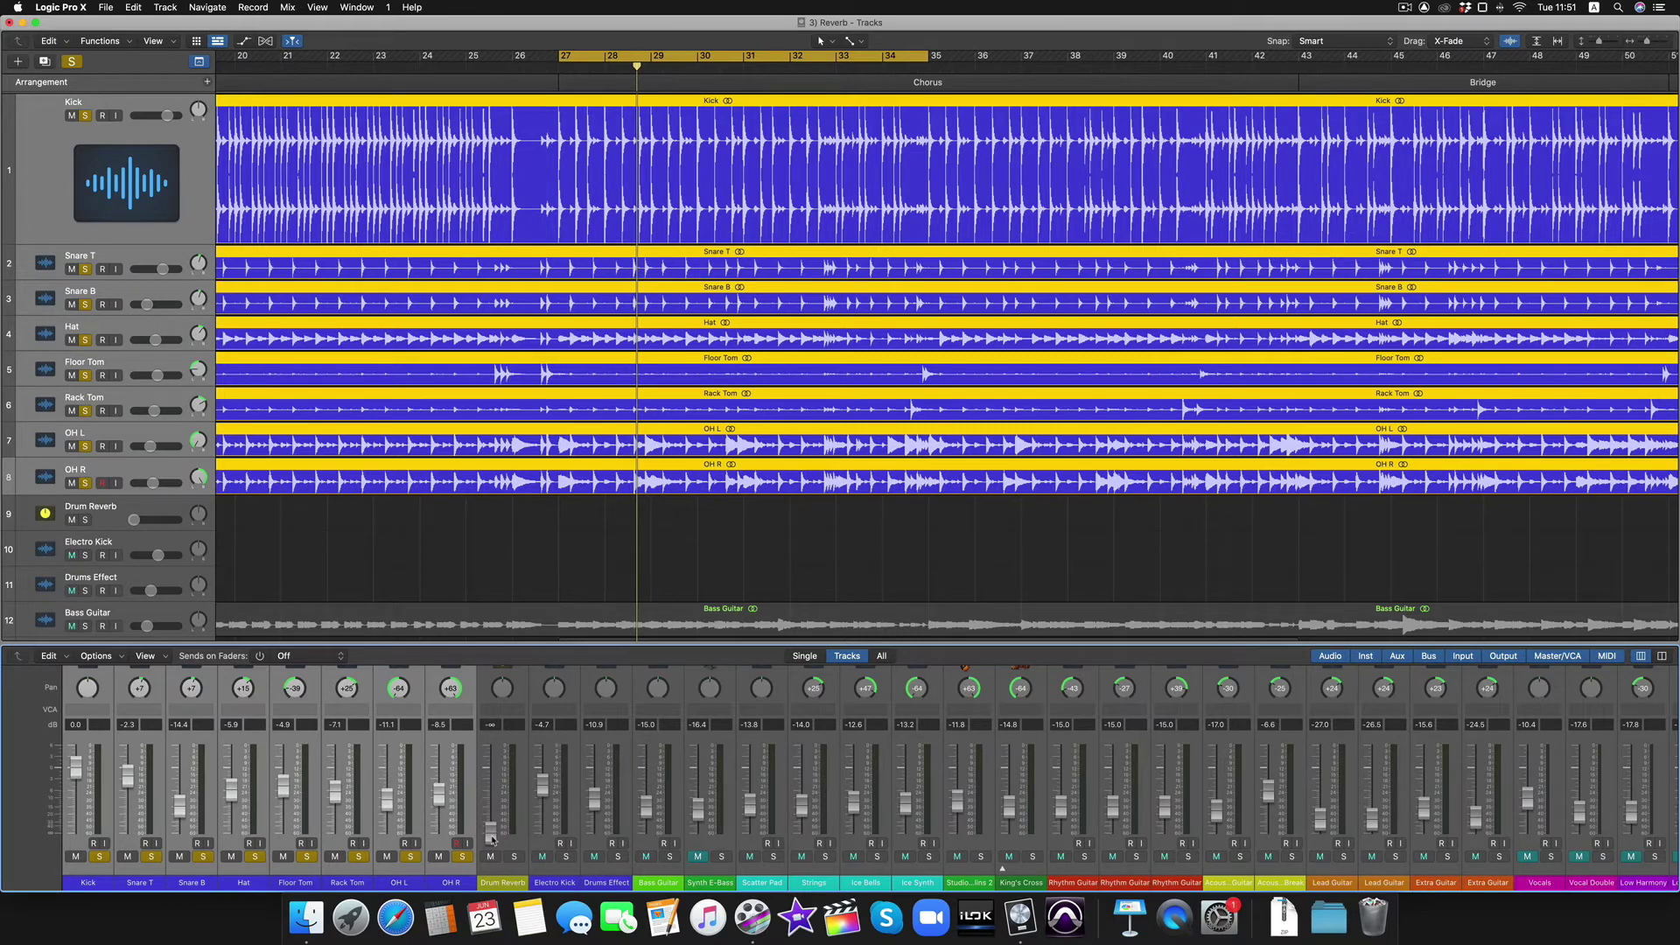
Play the drums and raise the Drum Reverb fader from -∞ to -2.0 dB.
key(space)
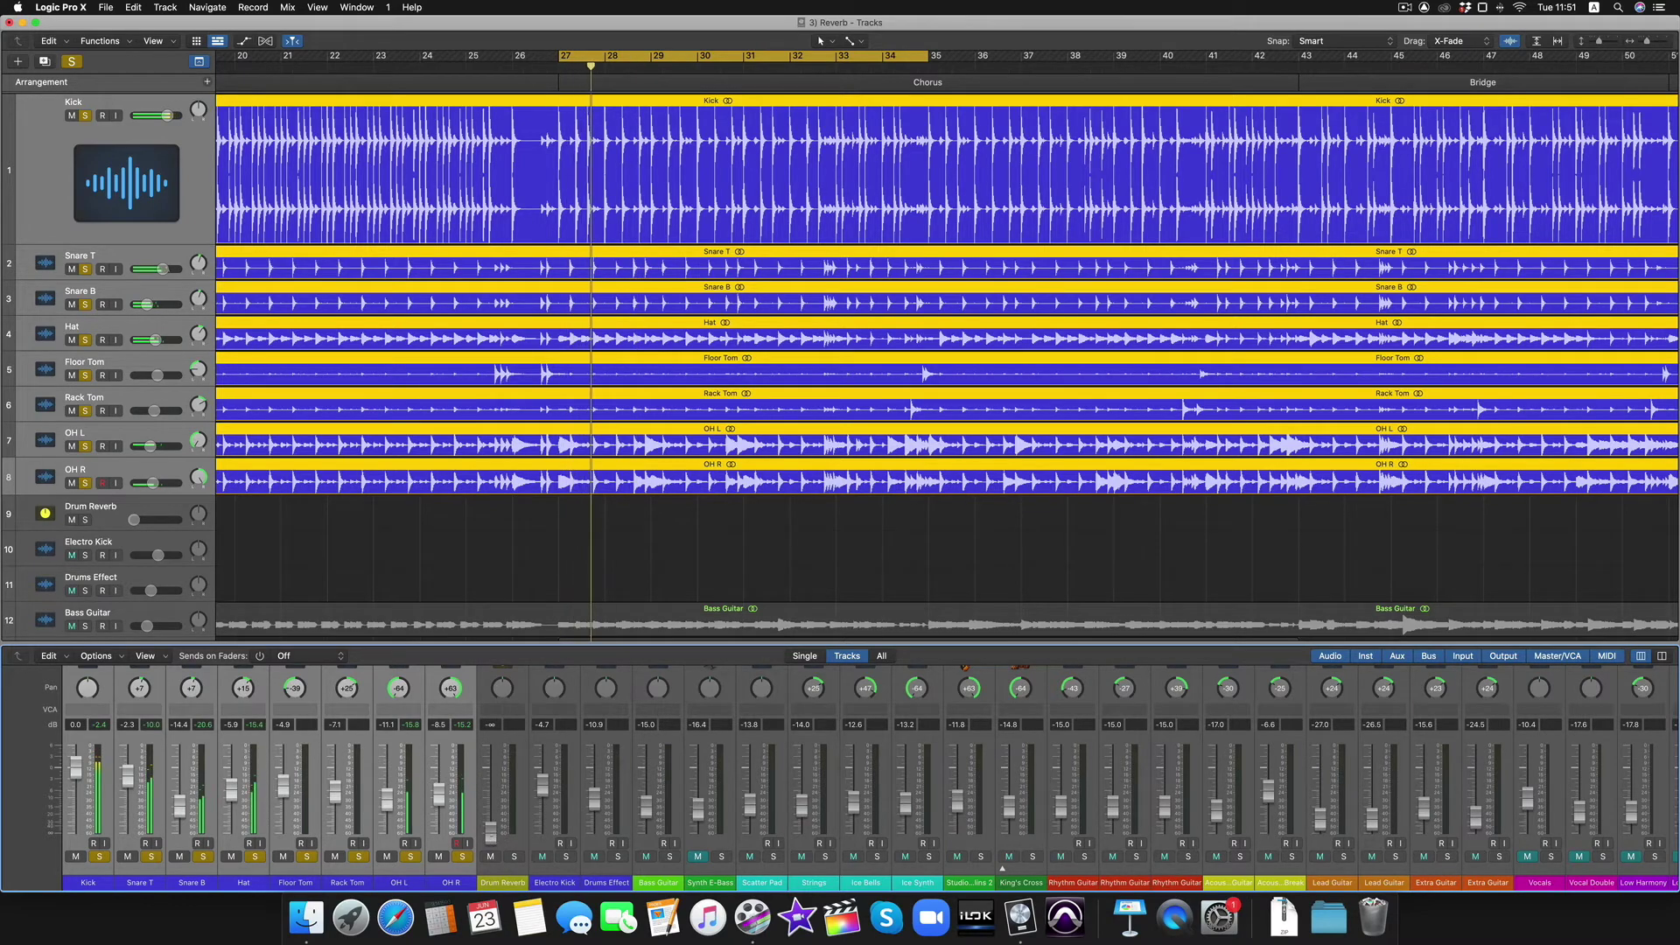
drag(492, 840, 492, 770)
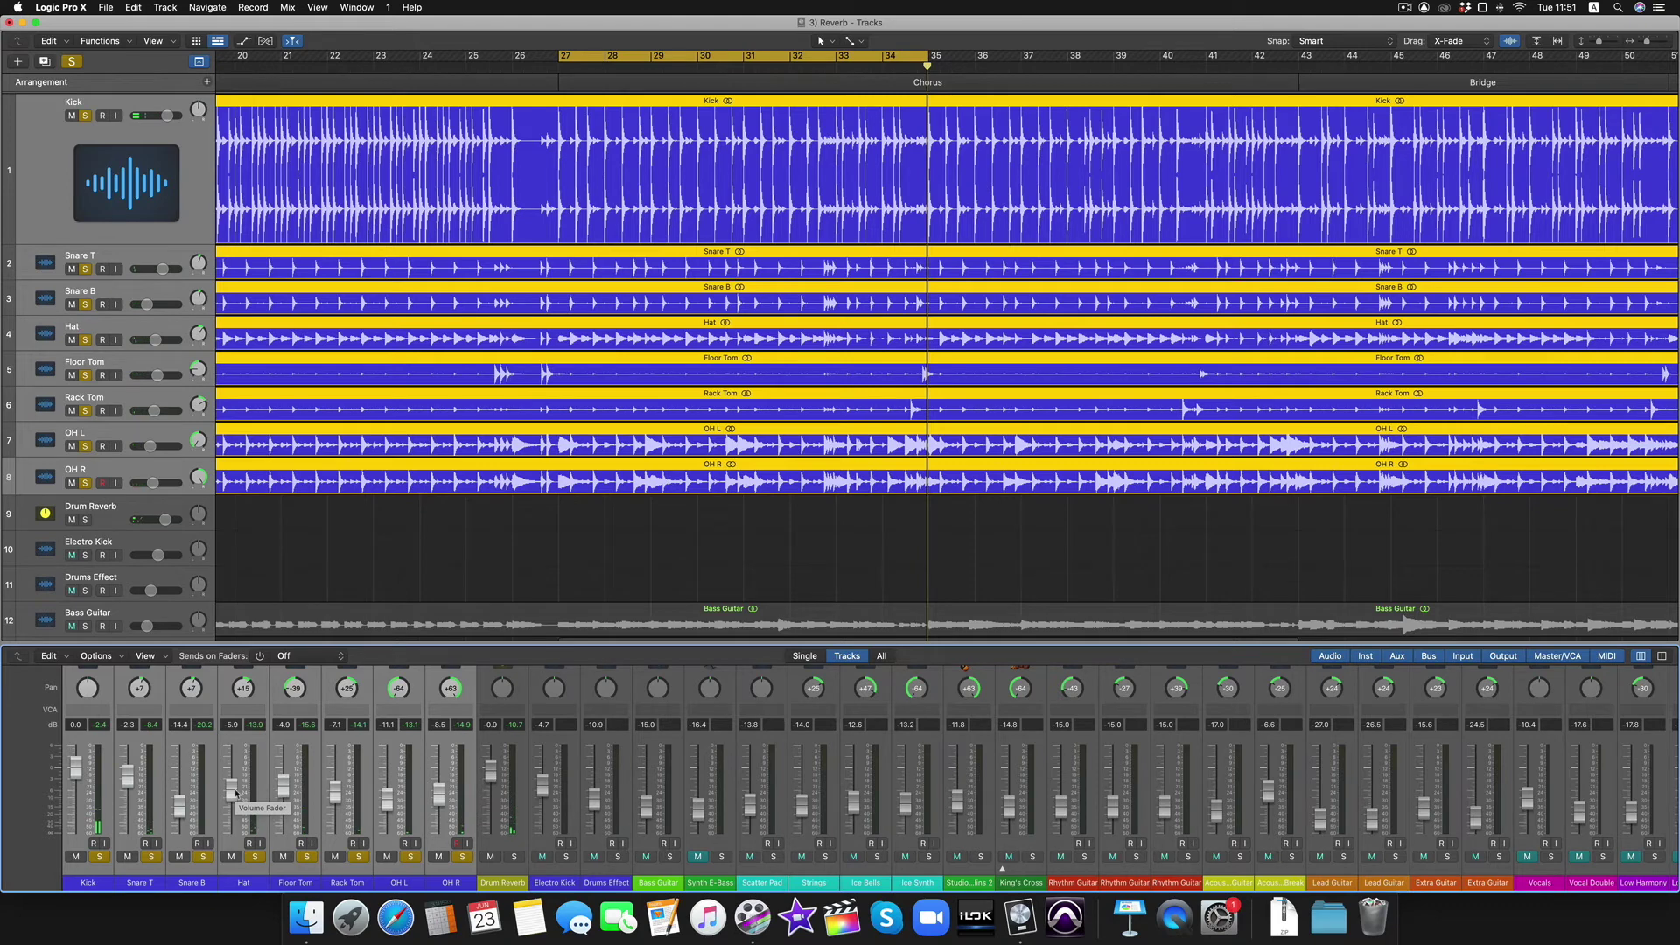
drag(491, 769, 490, 775)
Reset all eight drum channels' Bus 8 sends to 0 dB.
scroll(150, 746, up, 5)
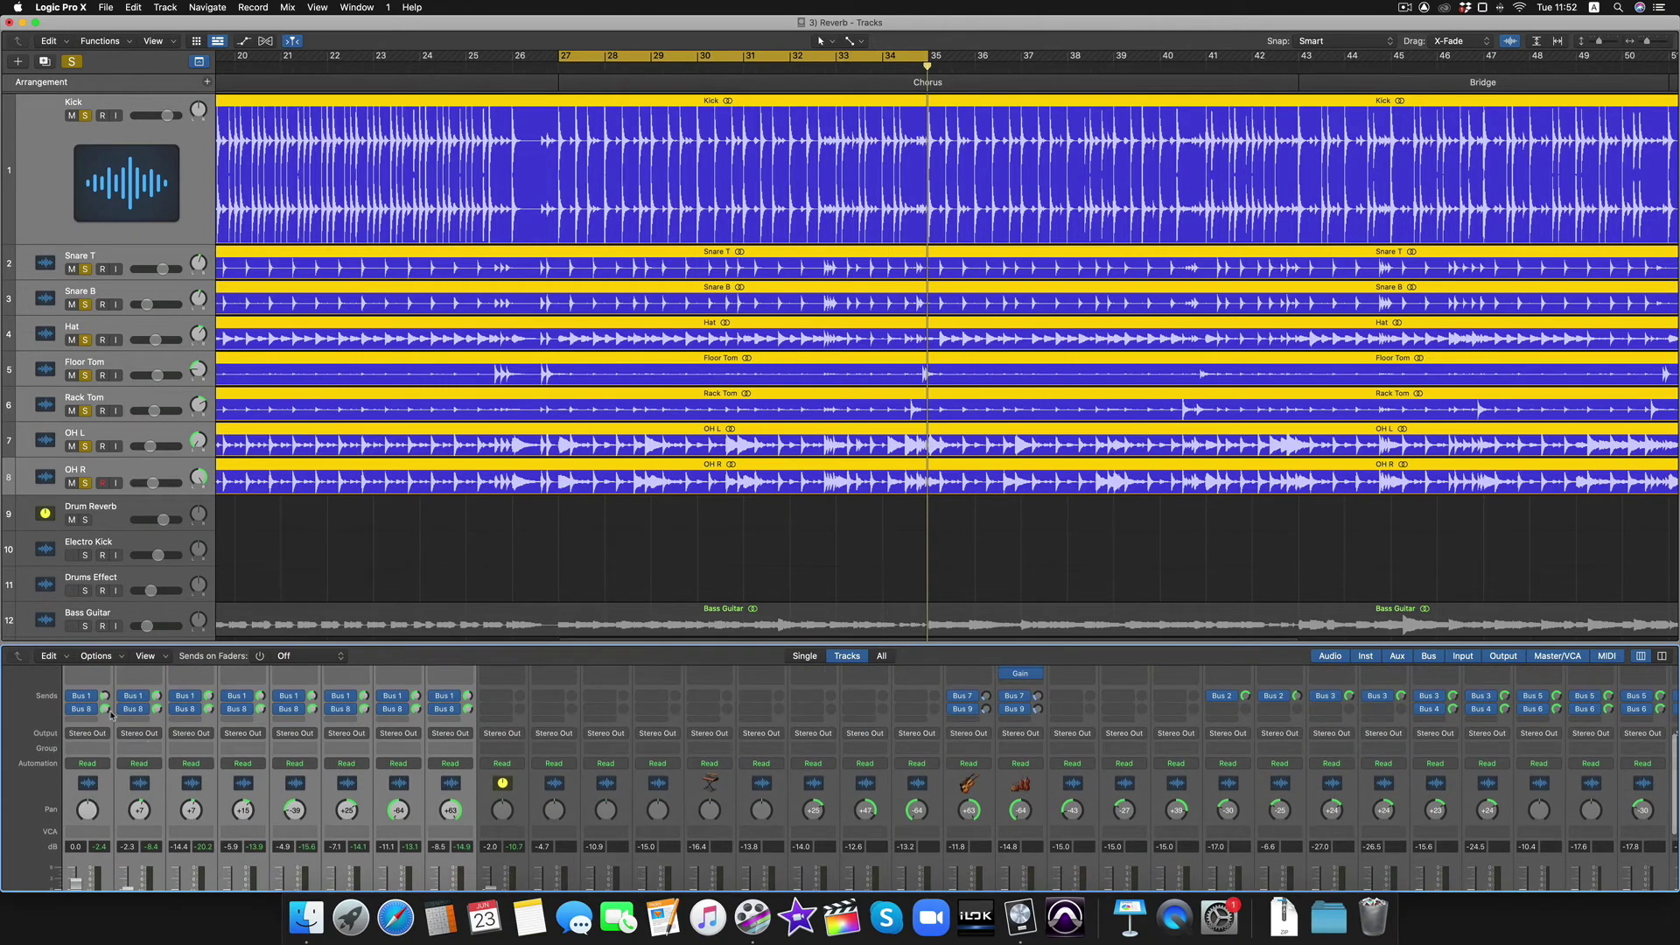
drag(111, 715, 107, 713)
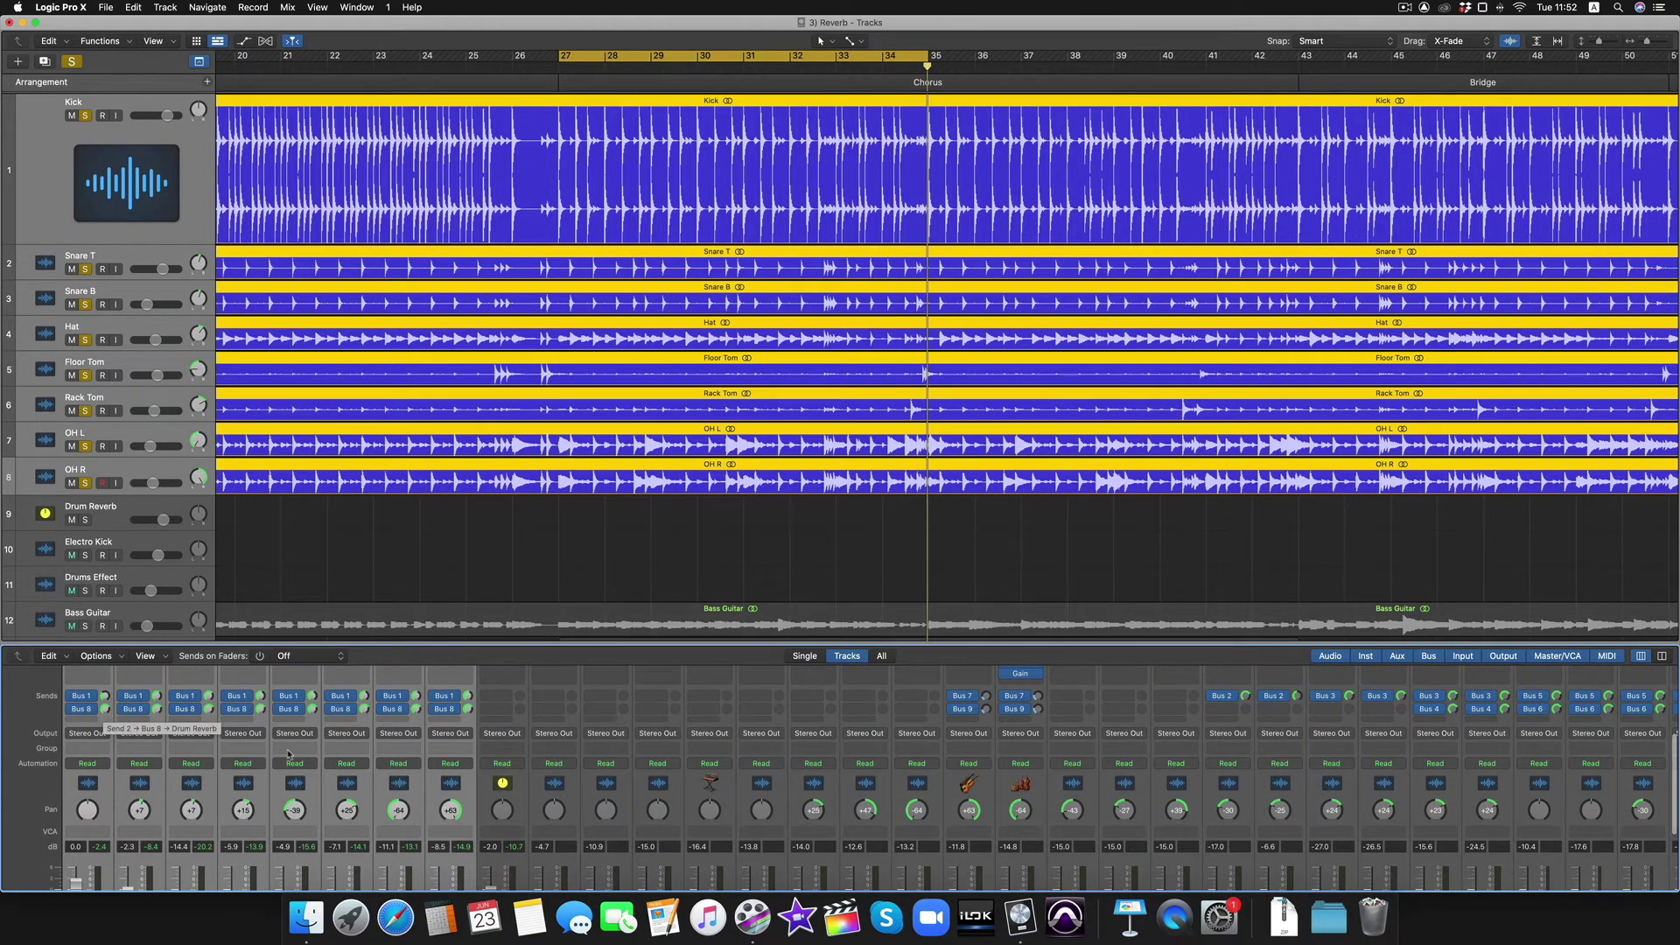
scroll(289, 755, down, 5)
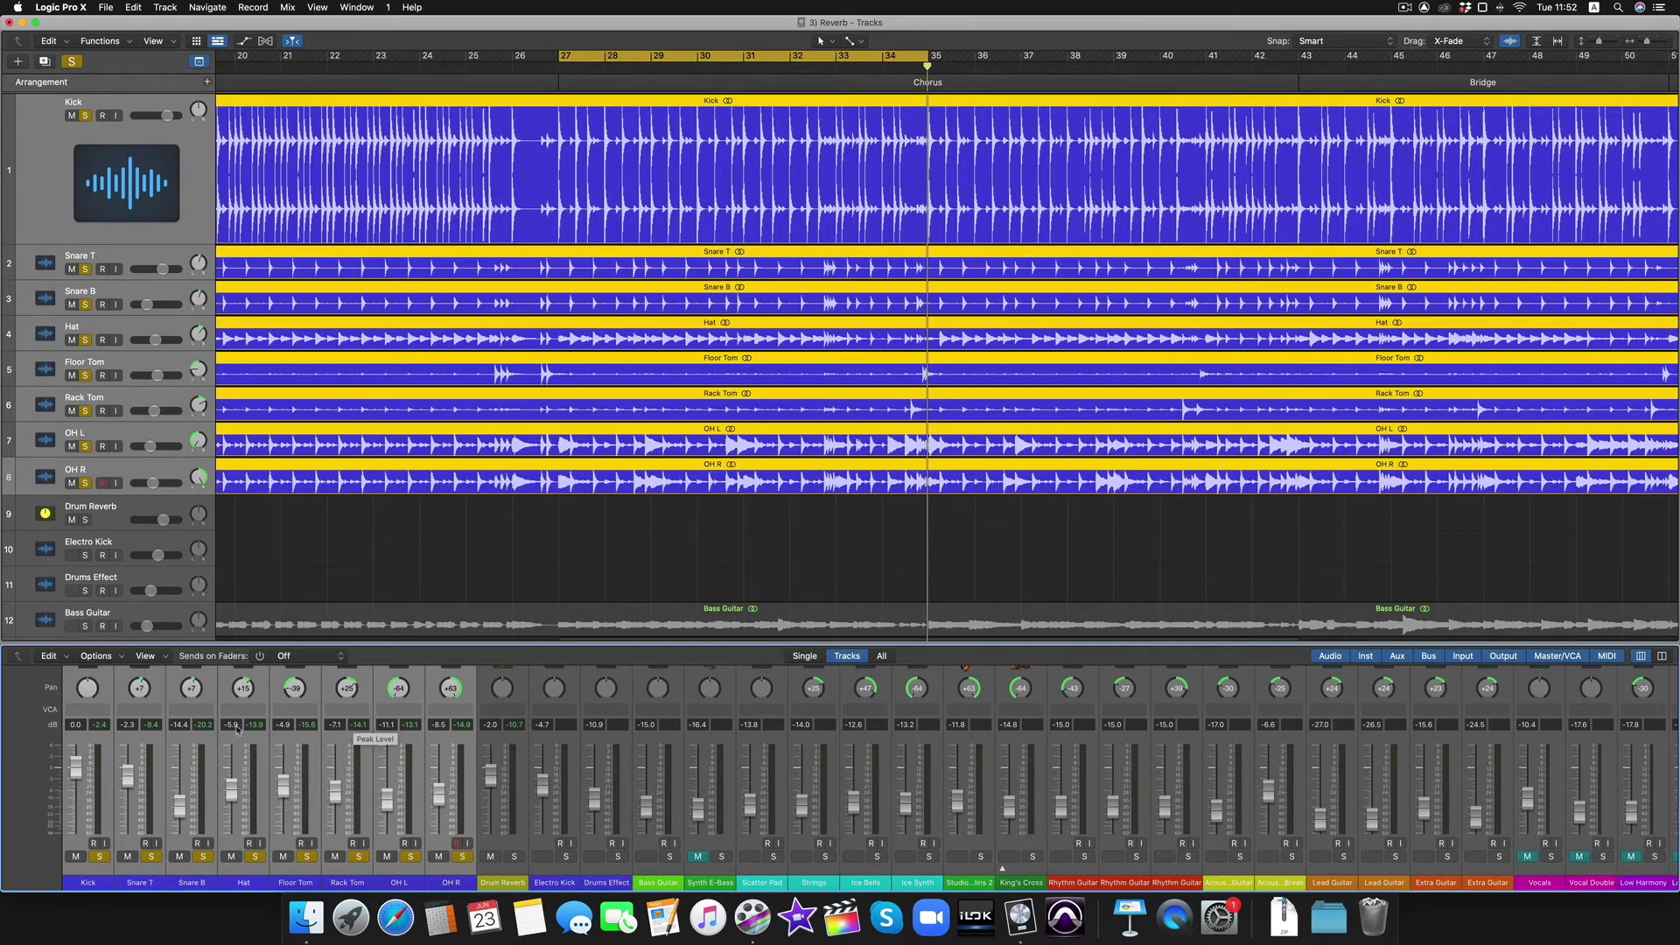
scroll(236, 730, up, 5)
click(106, 710)
alt+click(106, 709)
scroll(133, 807, down, 4)
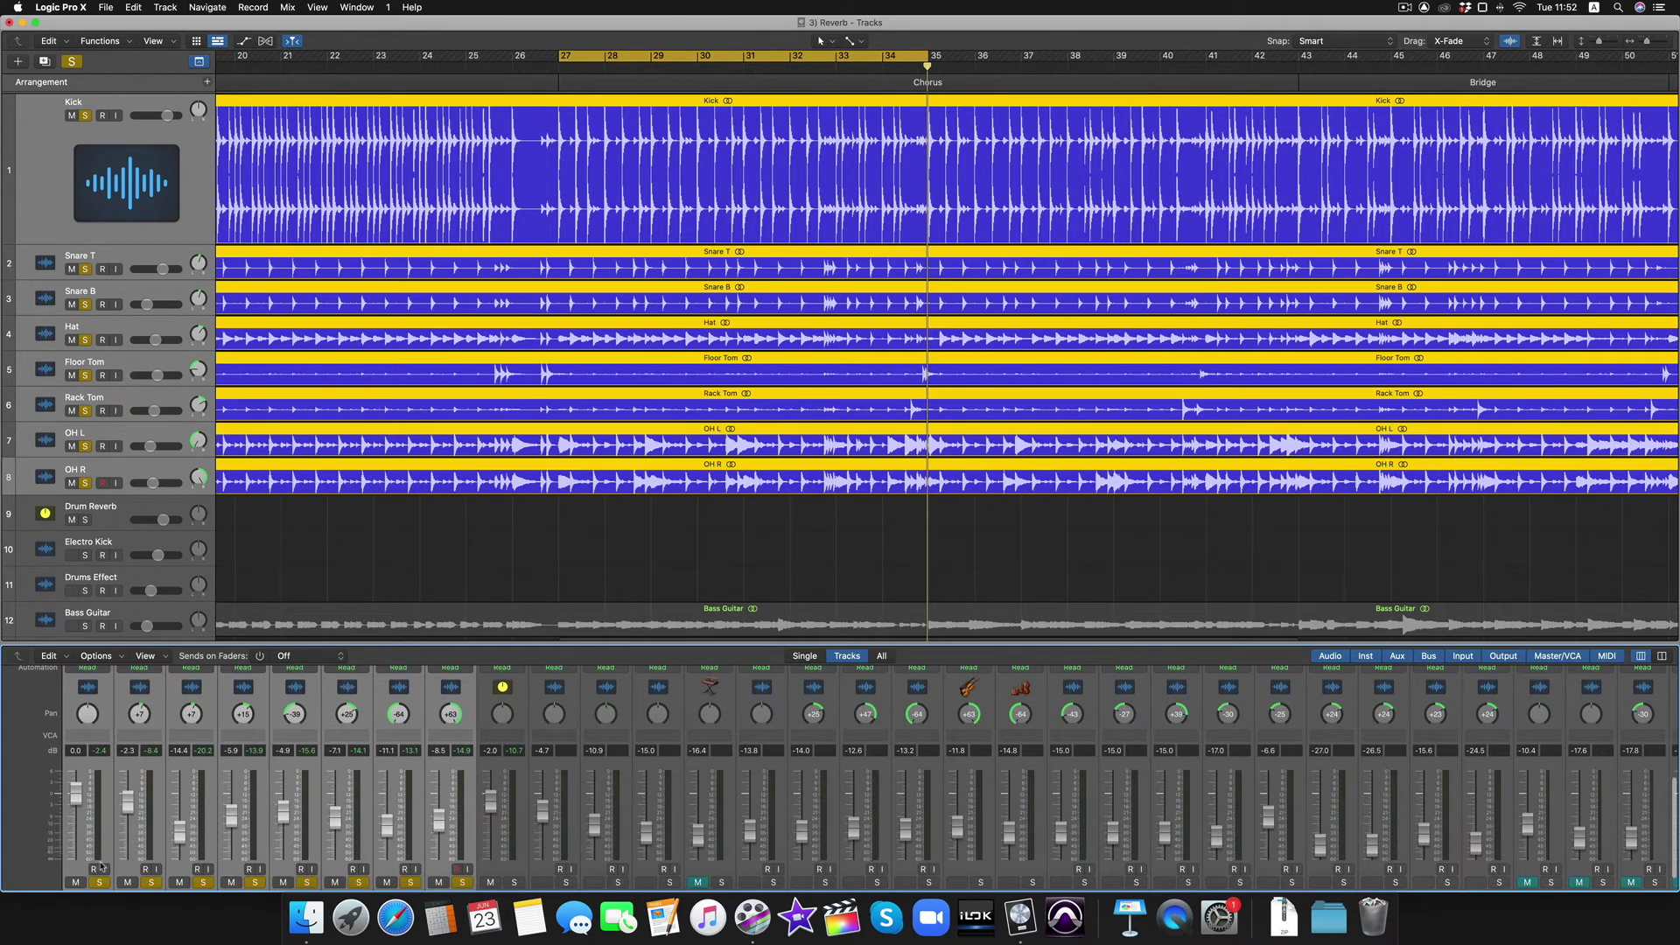
Select only the Kick and lower its Bus 8 send to -14.3 dB.
click(108, 833)
scroll(108, 814, up, 5)
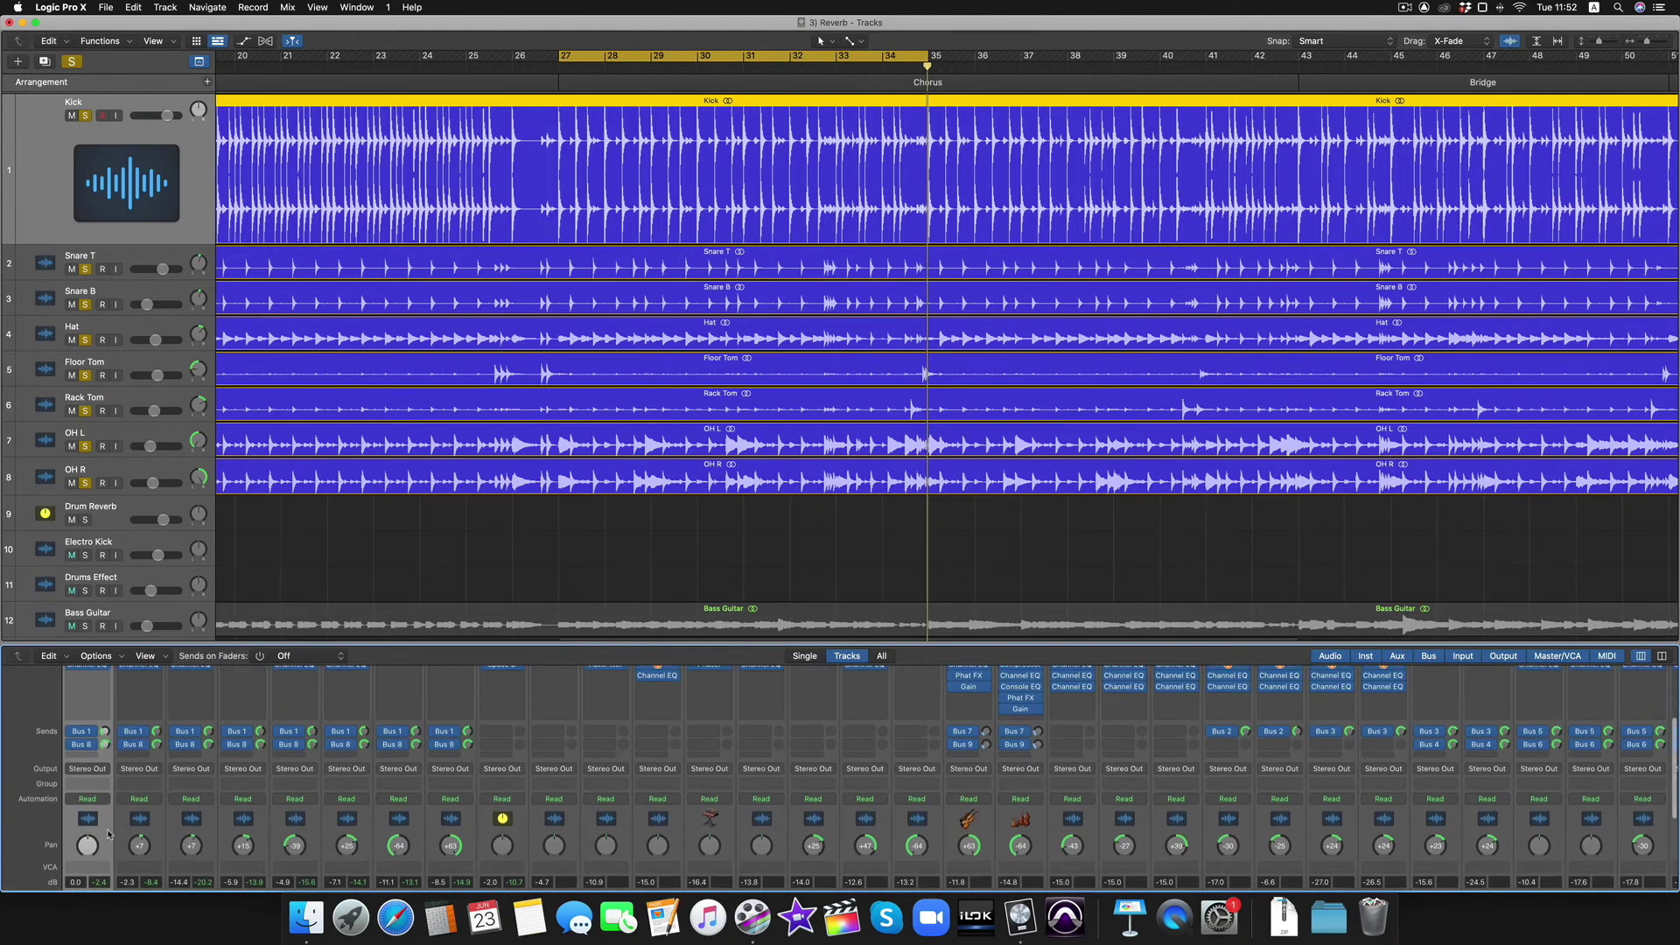
click(106, 768)
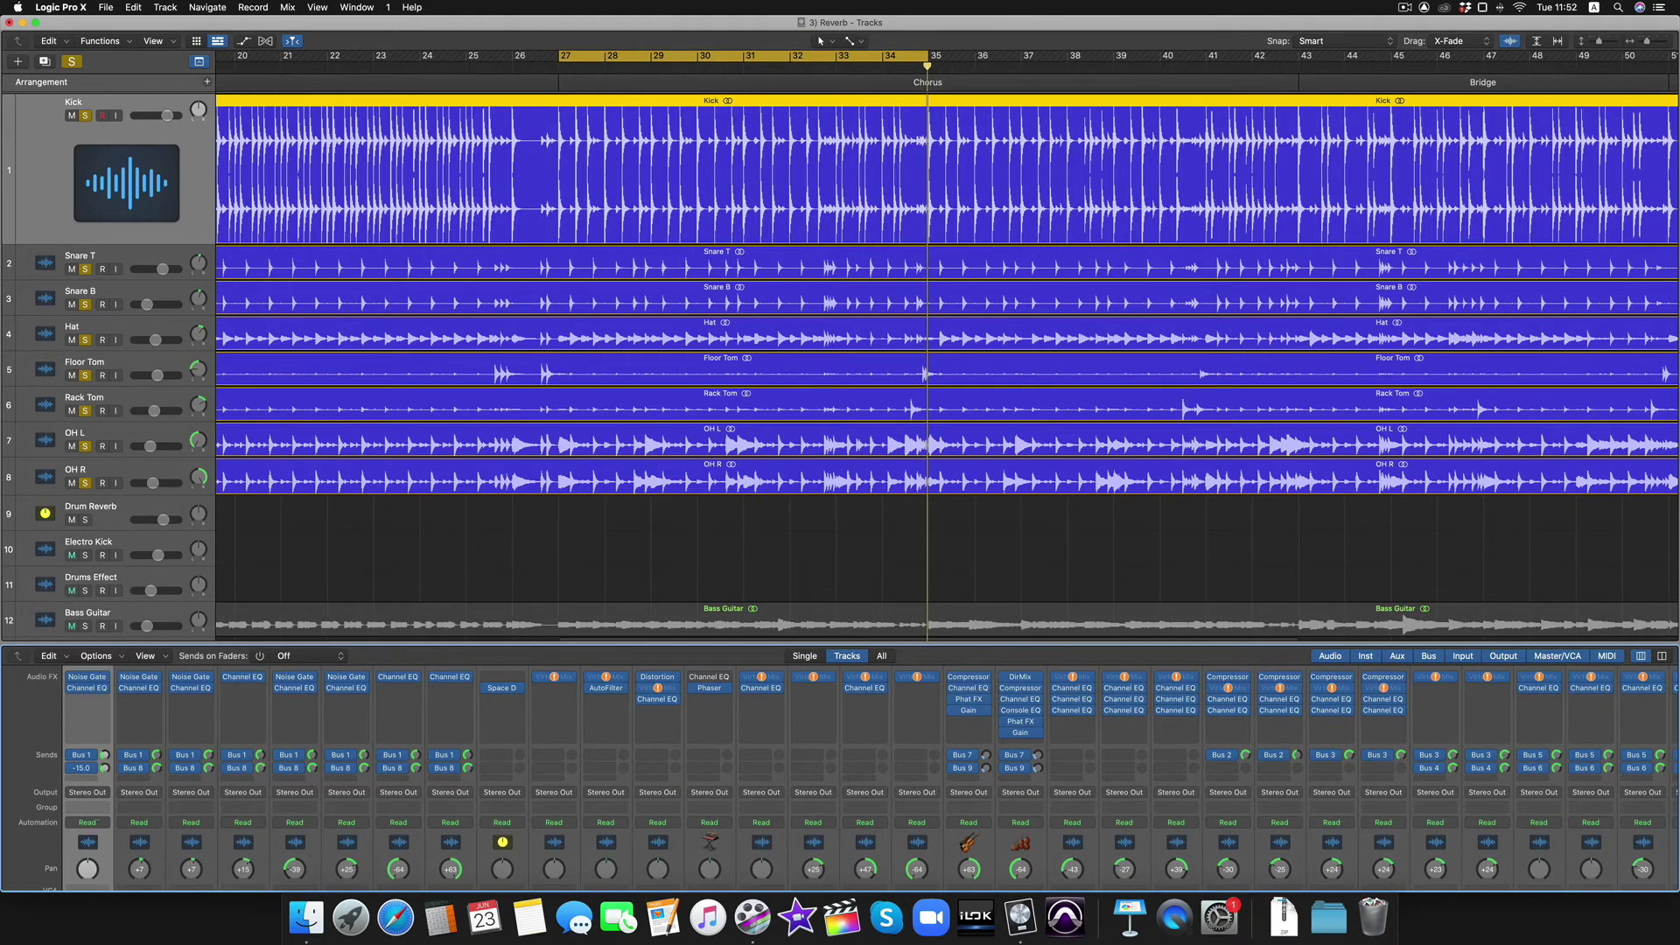
scroll(170, 790, down, 5)
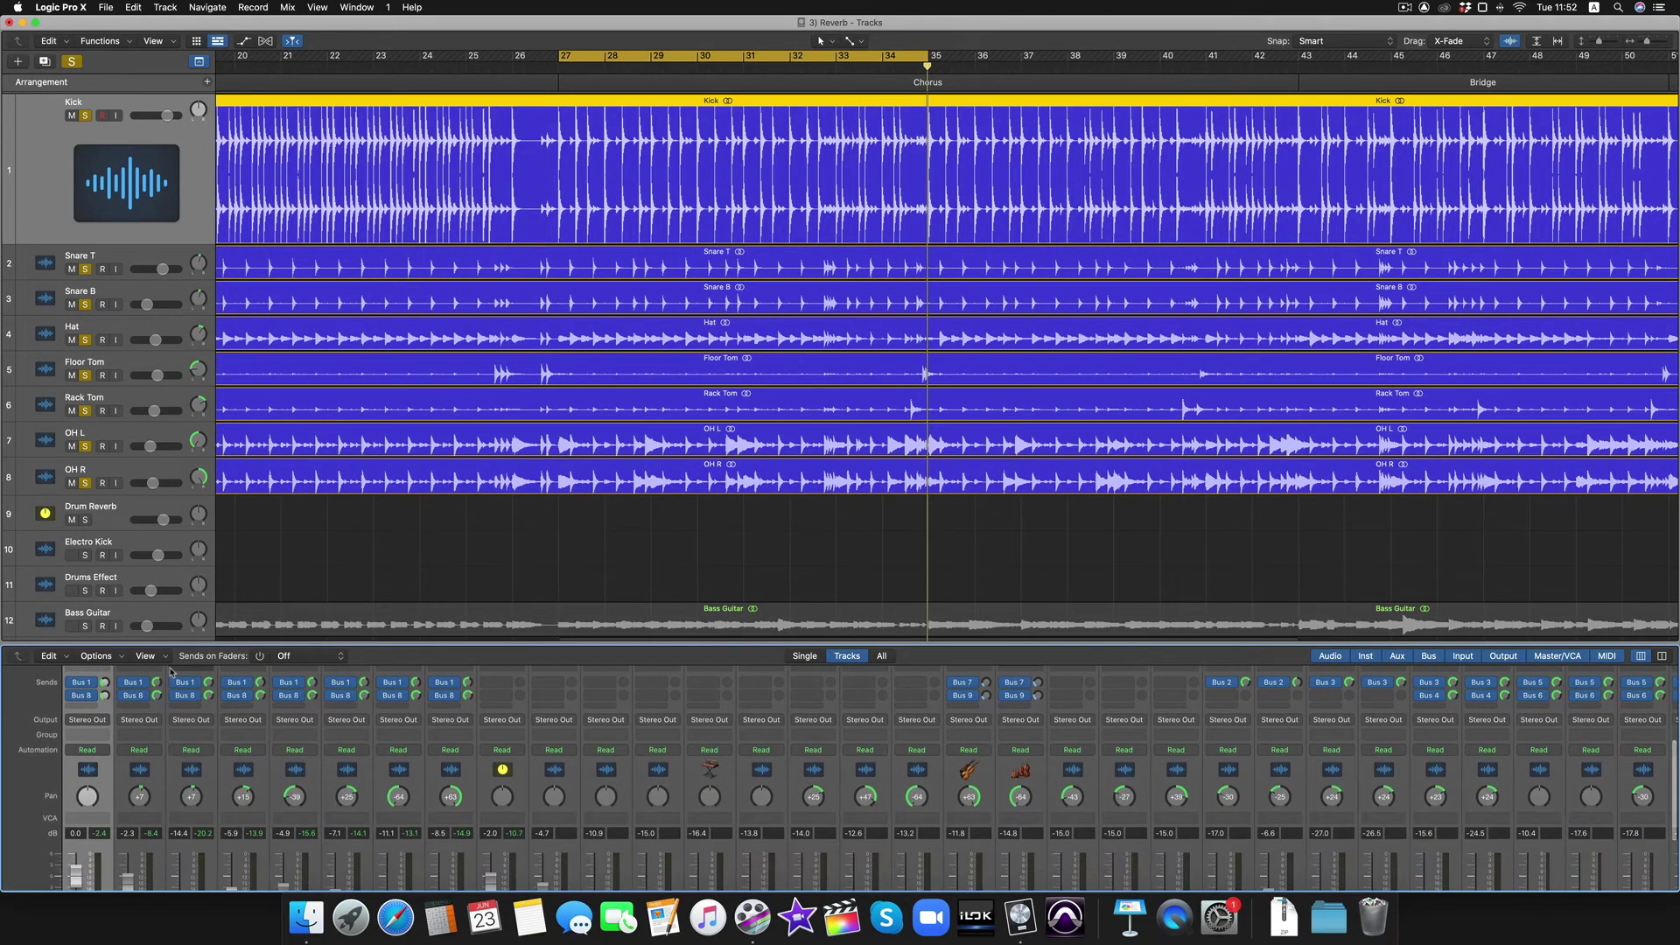
scroll(285, 770, up, 4)
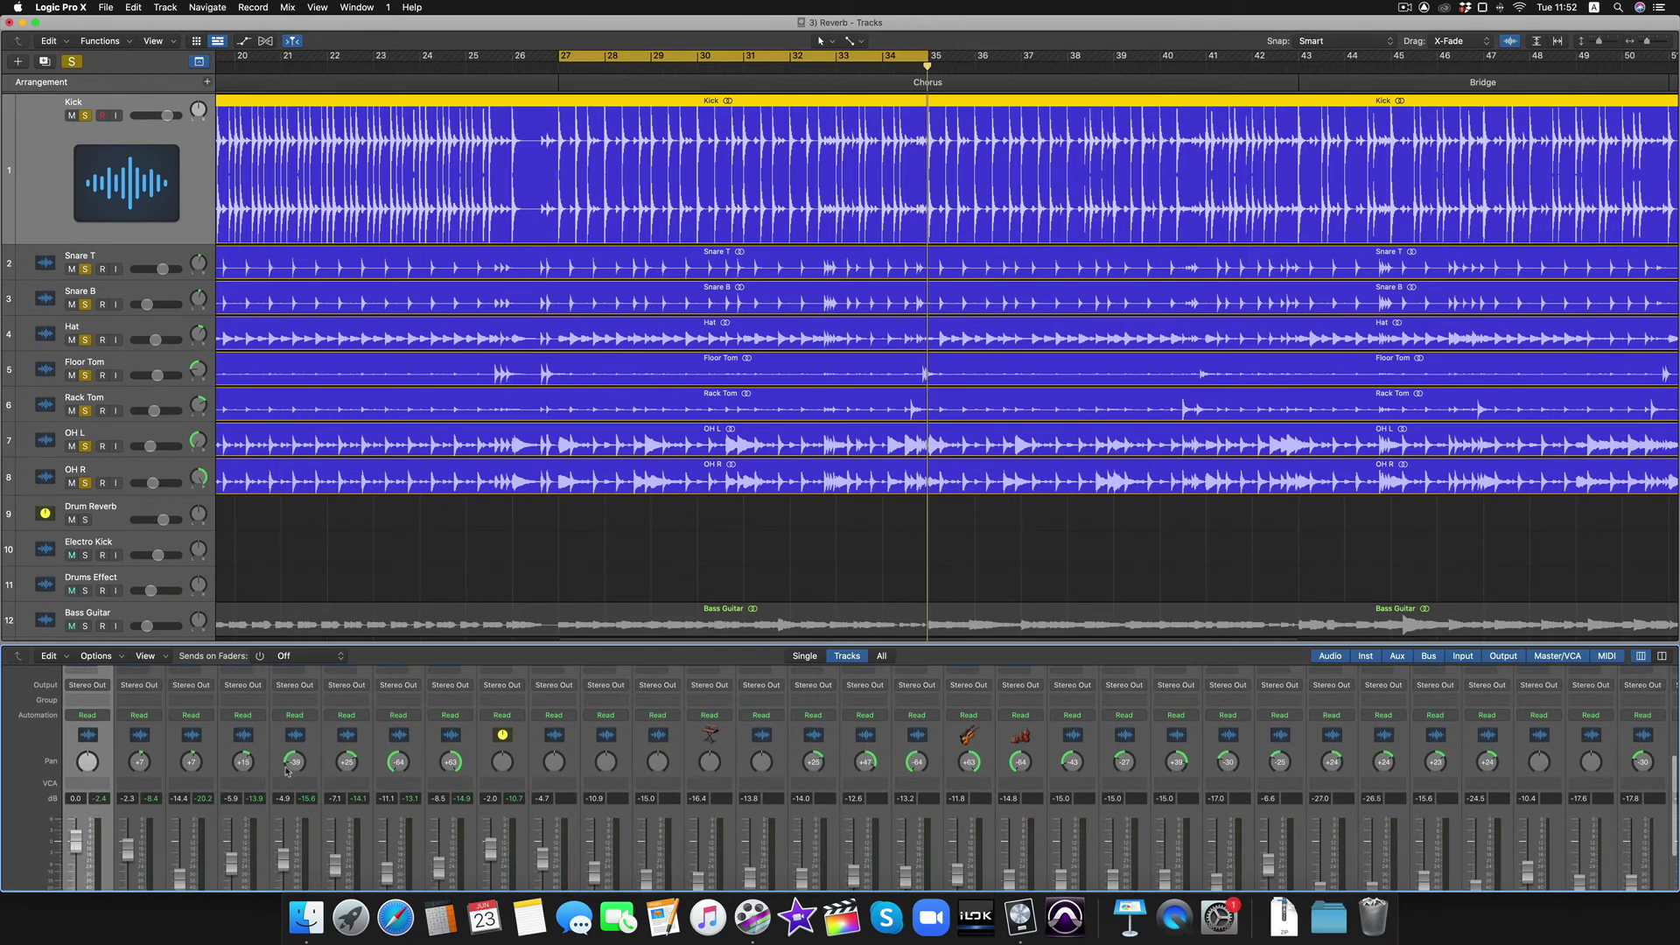
scroll(308, 746, up, 2)
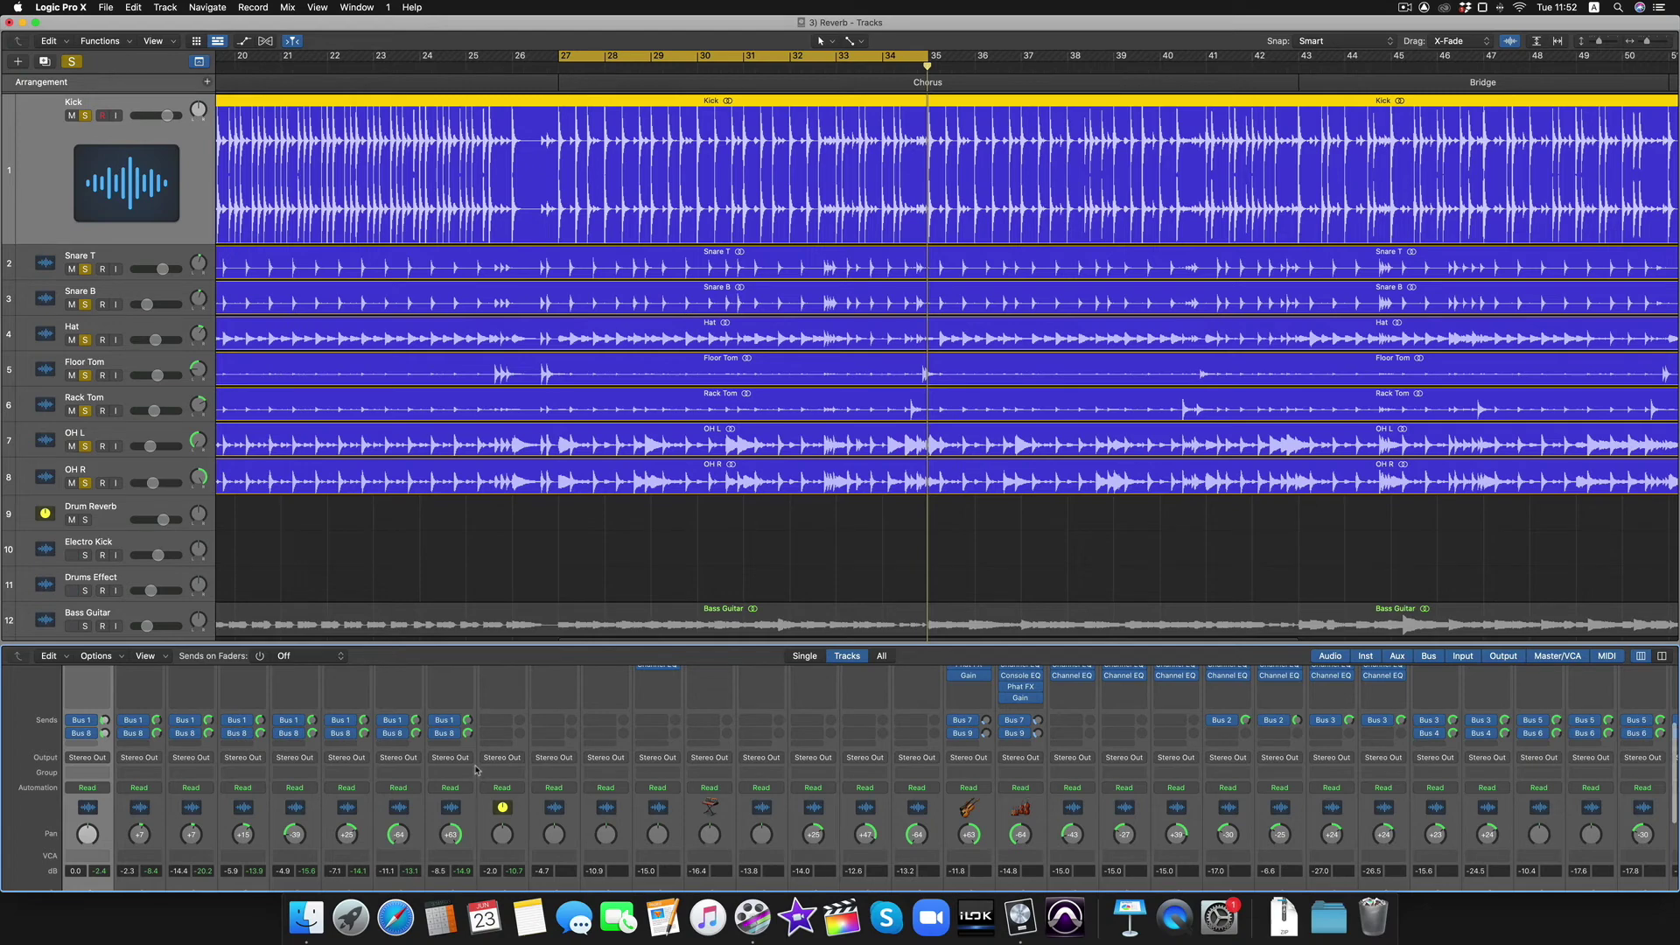
scroll(477, 770, down, 5)
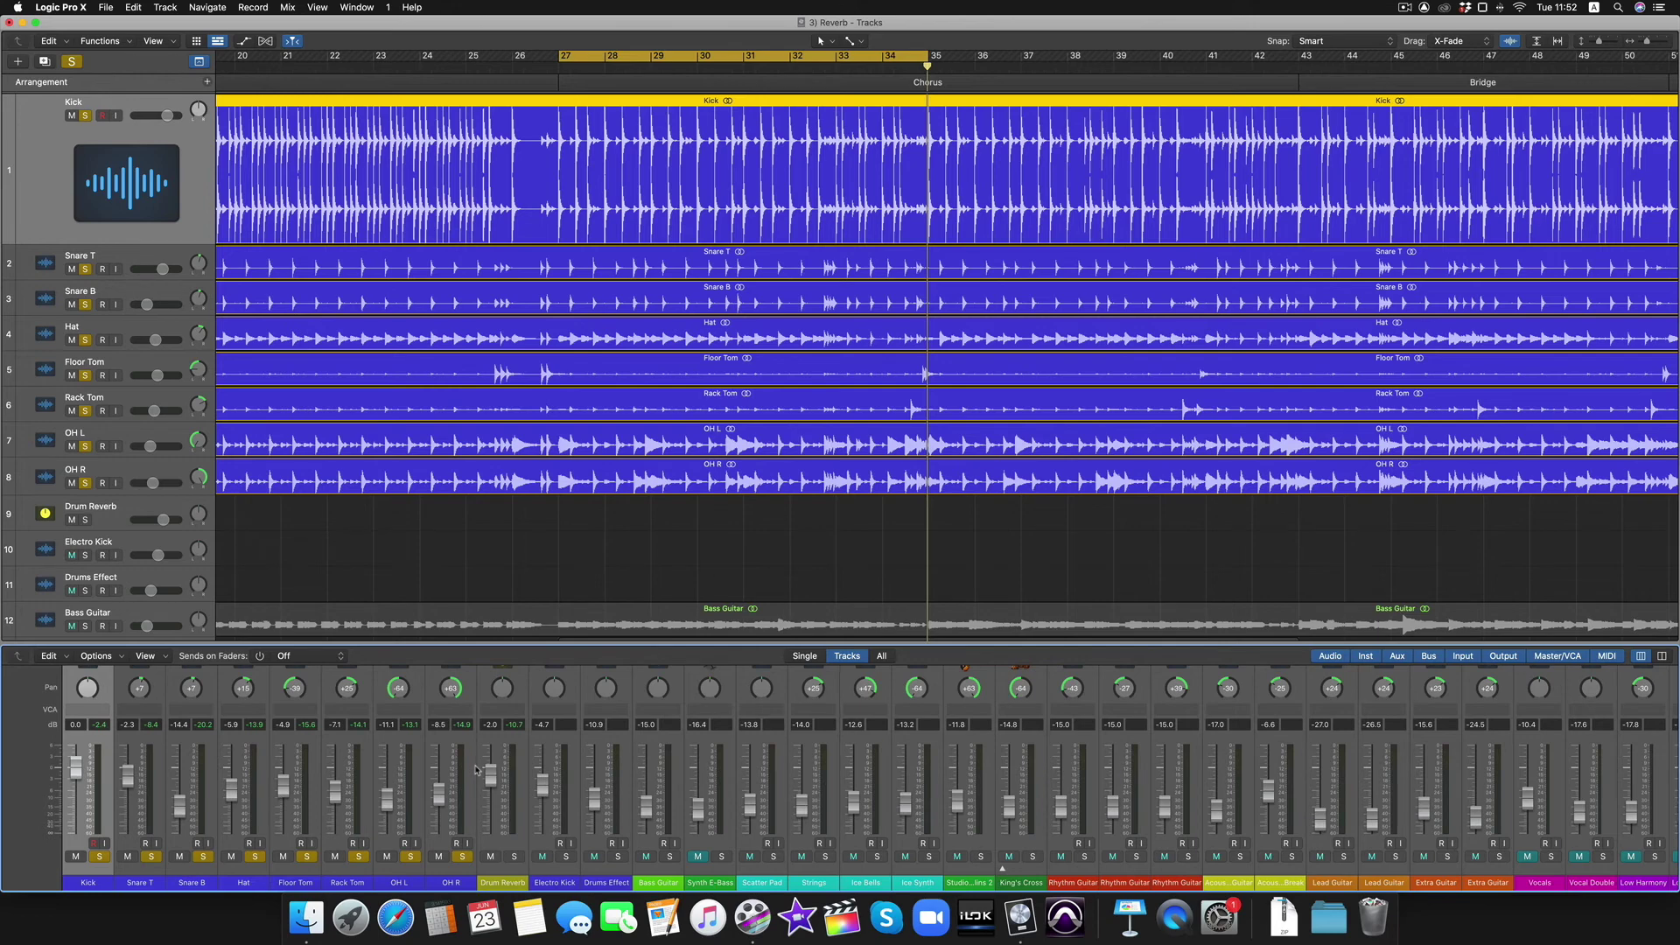
scroll(341, 710, up, 5)
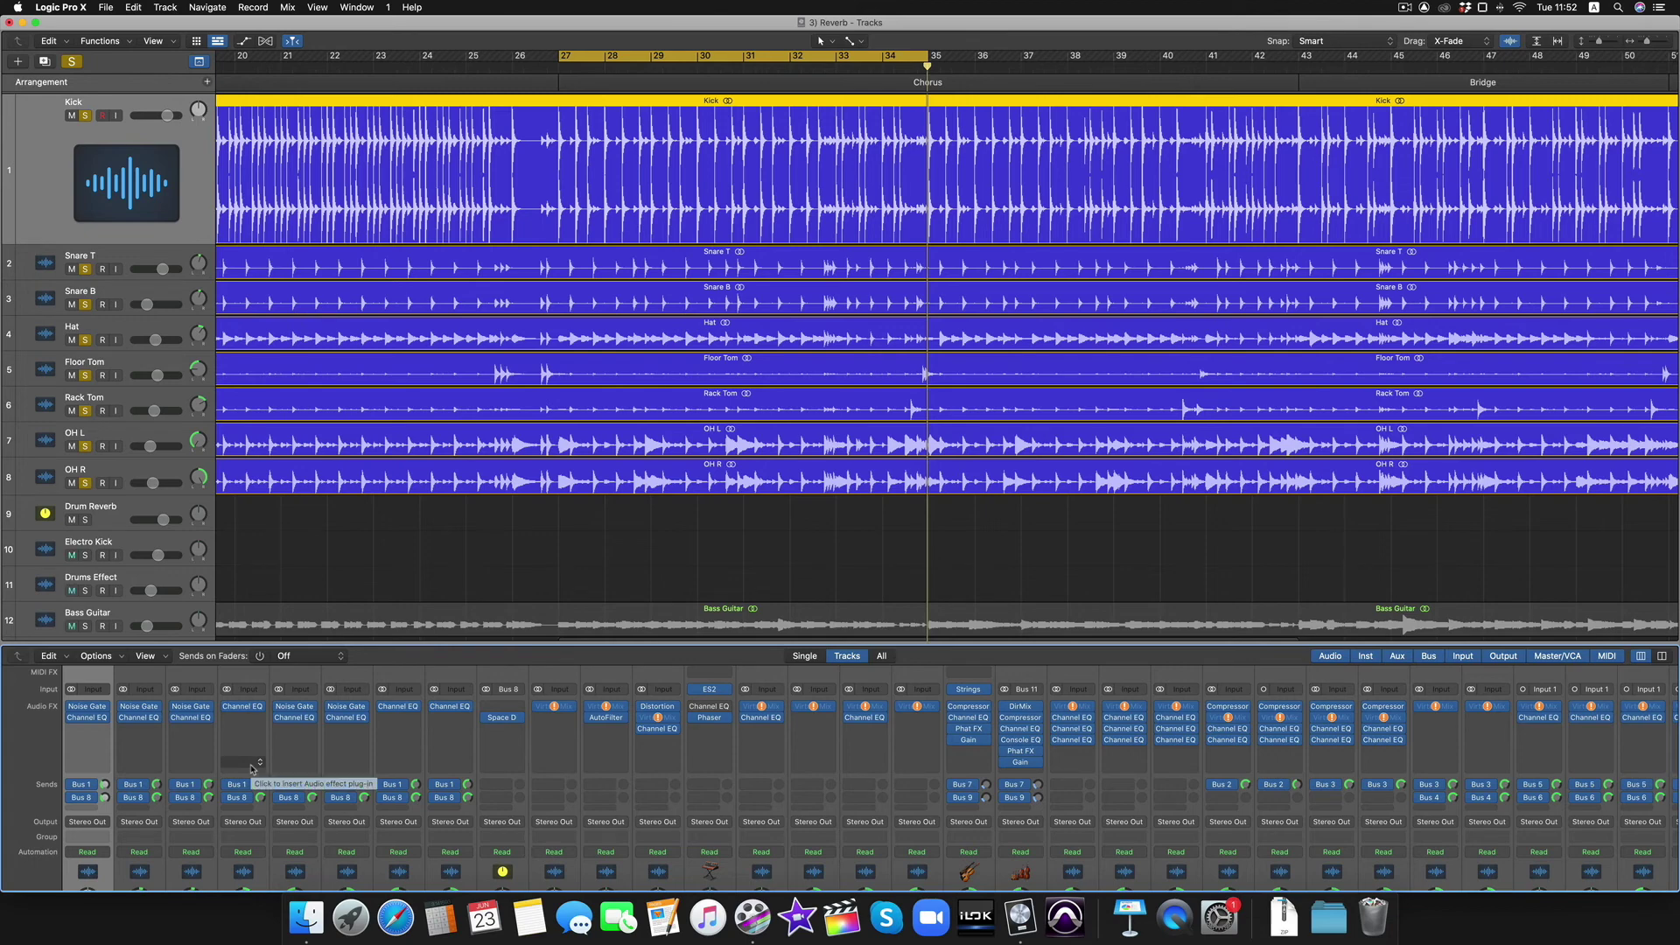
scroll(251, 769, down, 5)
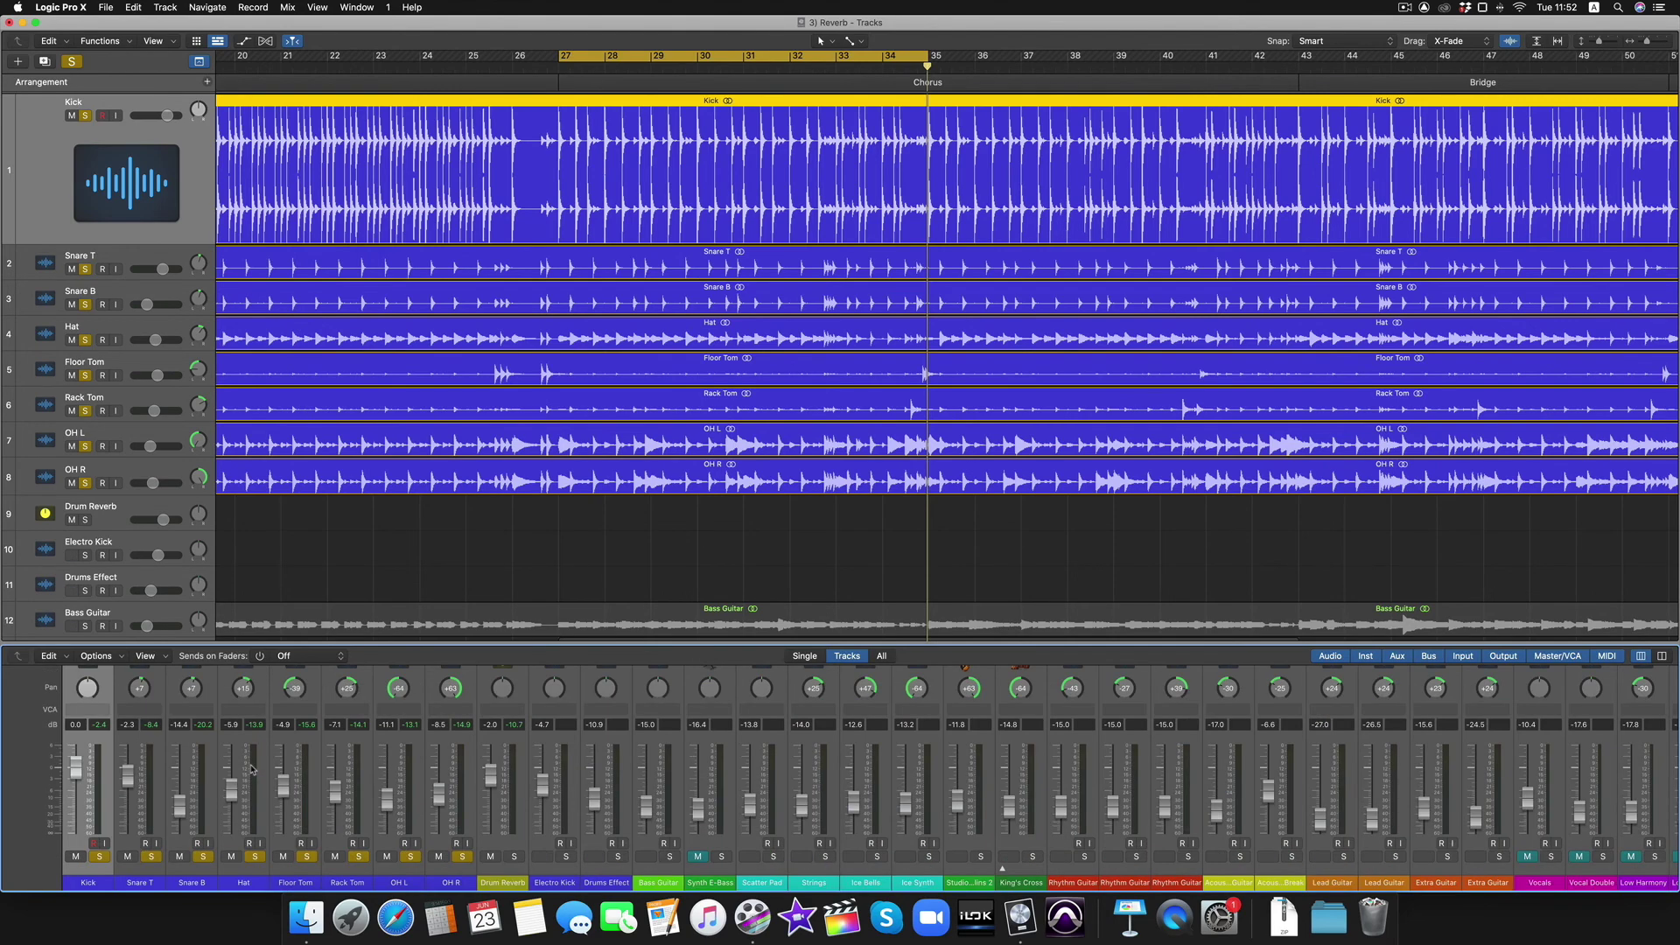